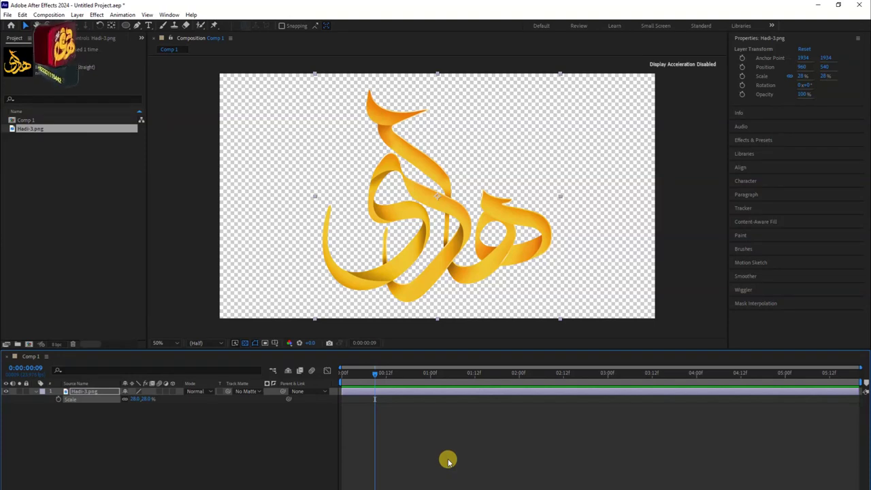
Preview the logo, then pre-compose the Hadi-3.png layer as 'Hadi Gfx 3D Logo'
left_click(156, 443)
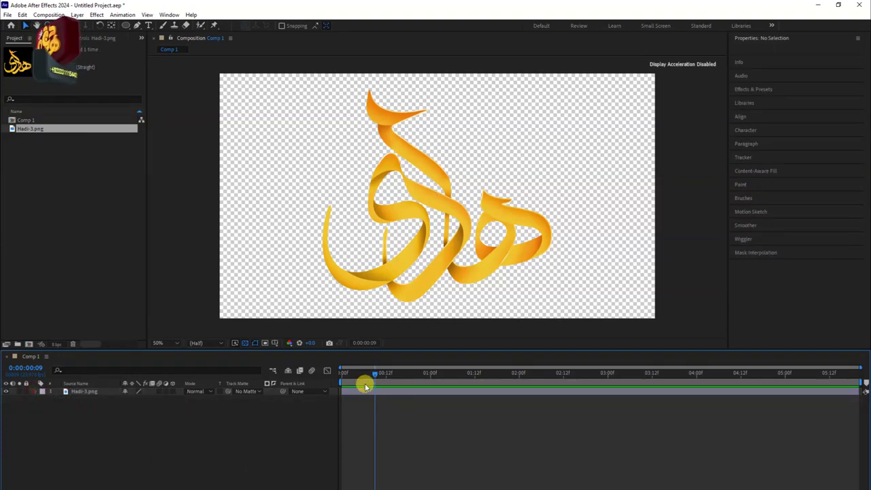
left_click_drag(364, 383, 456, 401)
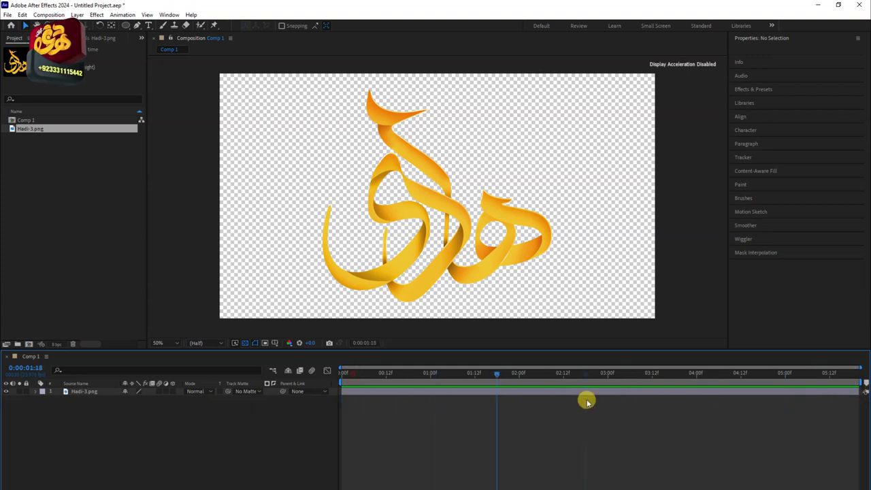
left_click(79, 393)
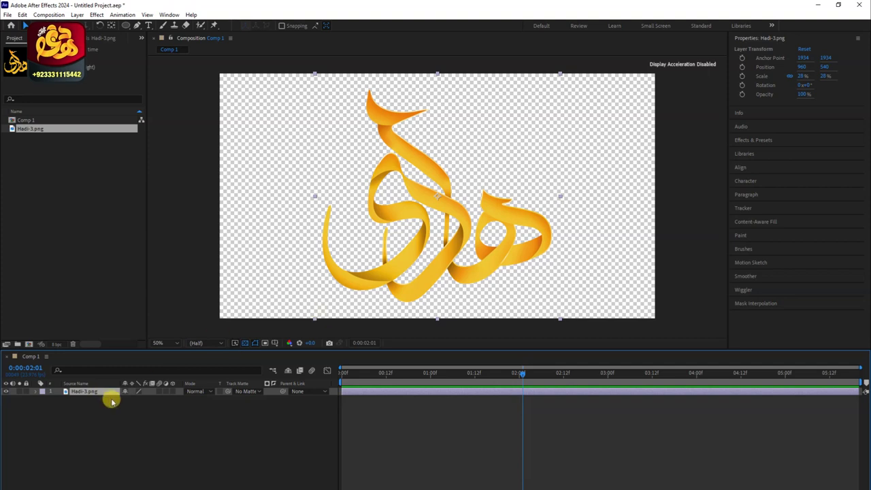
right_click(98, 392)
left_click(130, 336)
type("Hadi Gfx 3D Lpgo")
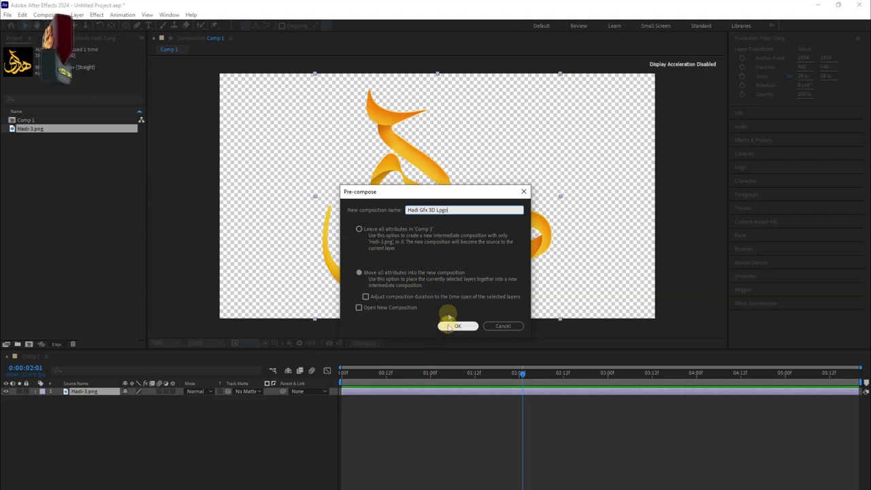
key("BackSpace")
key("BackSpace")
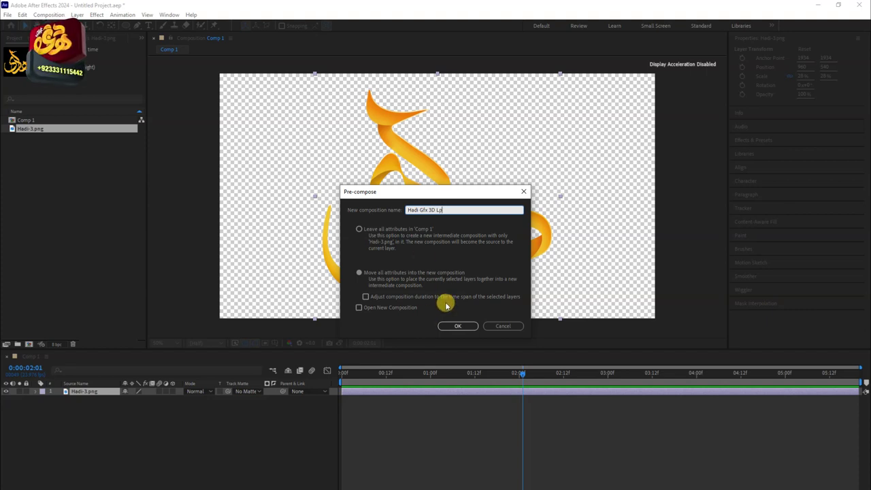
type("og")
key("Return")
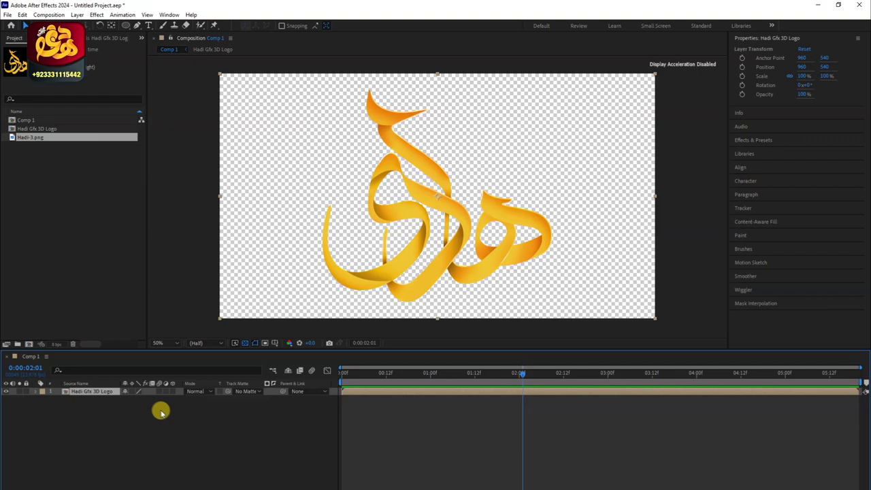
Bring in the HDRI Studio image from the folder of logo images
left_click(107, 456)
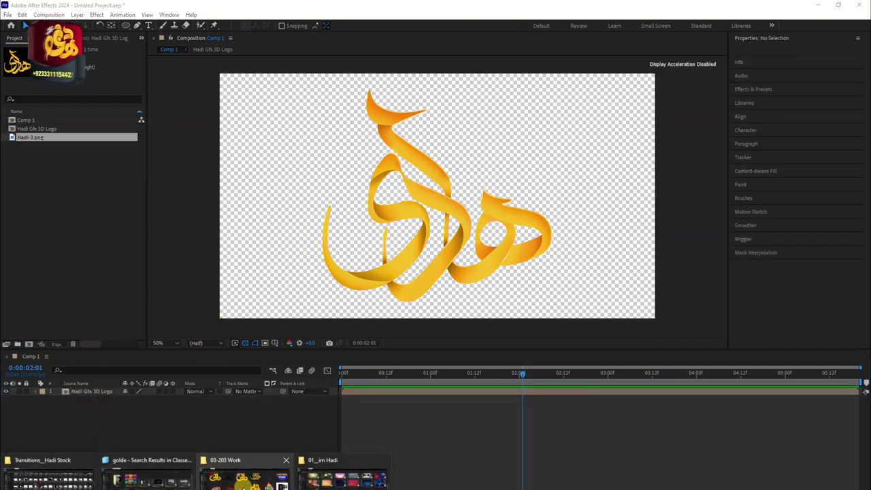
left_click(234, 476)
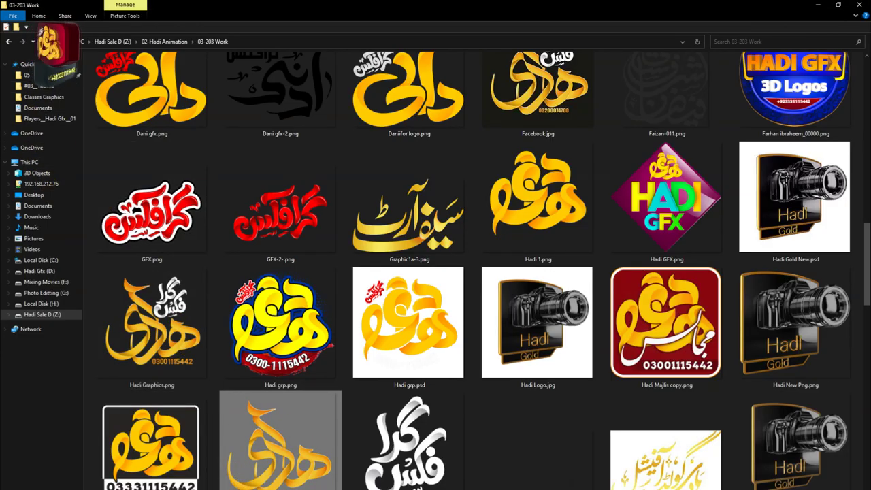
key("alt+Tab")
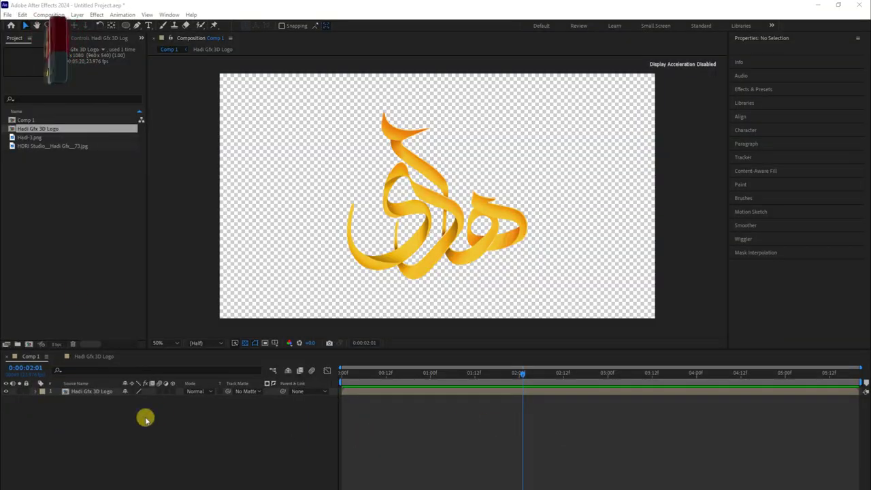
Add the HDRI Studio image to Comp 1 and scale it down to 42%
left_click(145, 416)
left_click(35, 147)
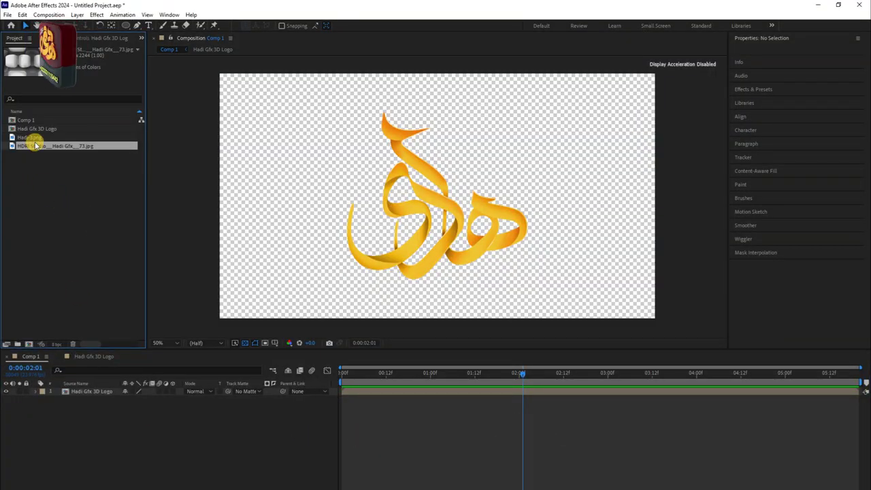
left_click_drag(35, 145, 116, 412)
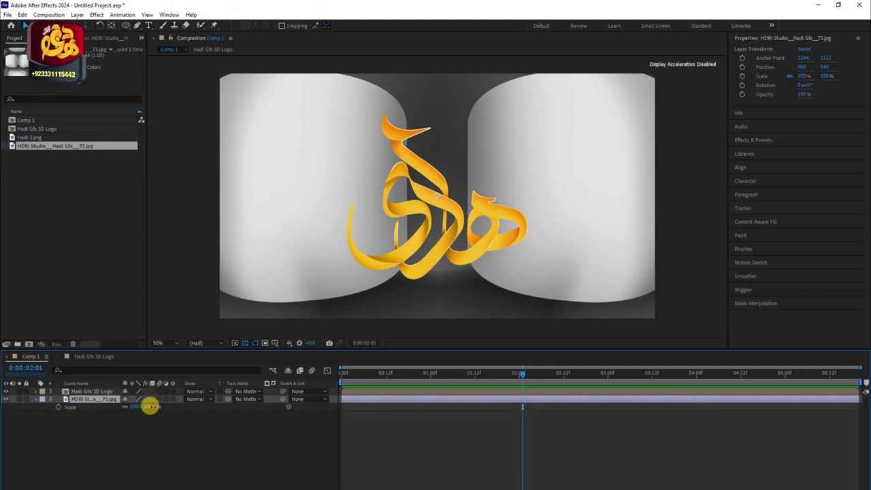
left_click_drag(150, 406, 123, 404)
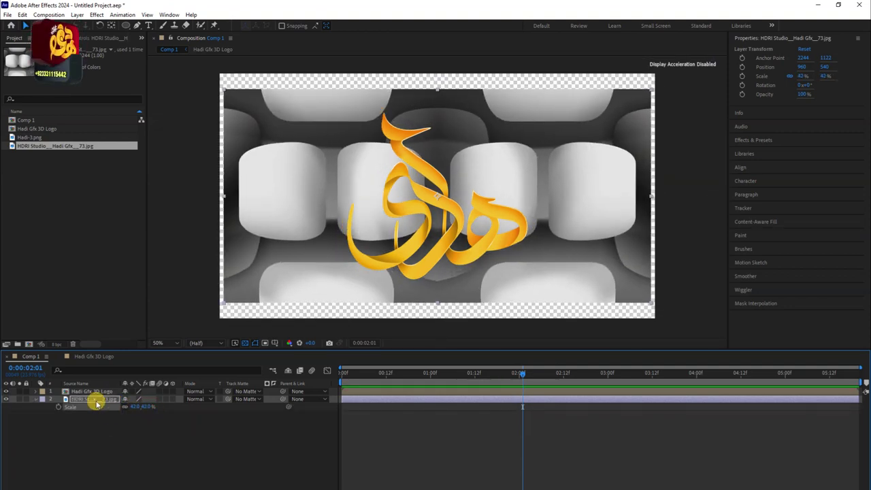
Pre-compose the HDRI layer with its default name and stack it above the logo
right_click(97, 404)
left_click(119, 340)
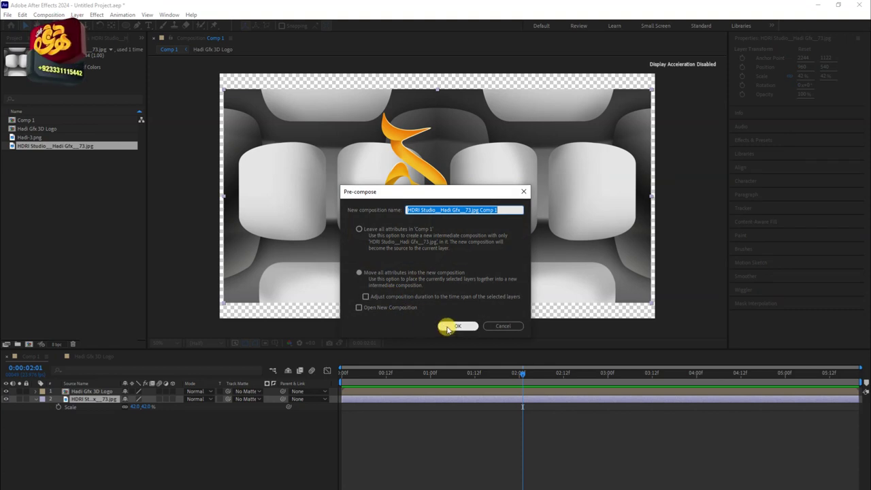
left_click(448, 327)
left_click(383, 373)
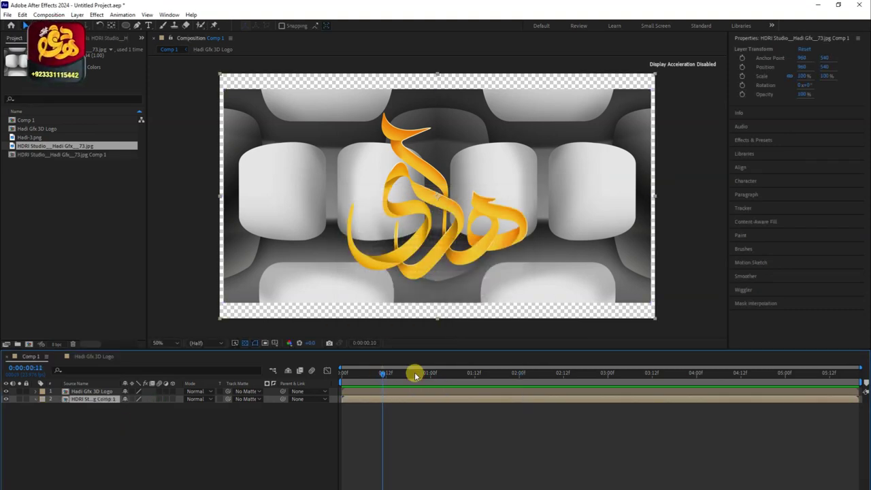
left_click_drag(85, 403, 97, 394)
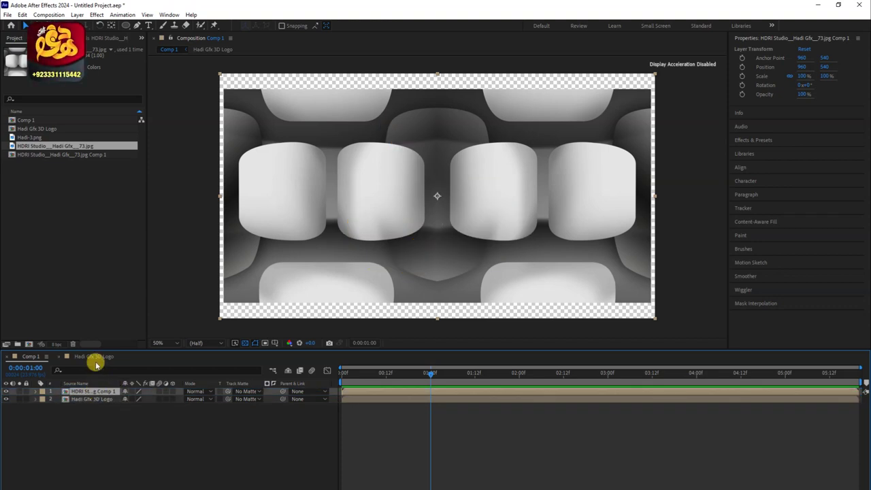
Inside the HDRI precomp, apply Motion Tile and shrink the tiles so the image repeats
left_click(93, 357)
left_click(30, 357)
double_click(79, 391)
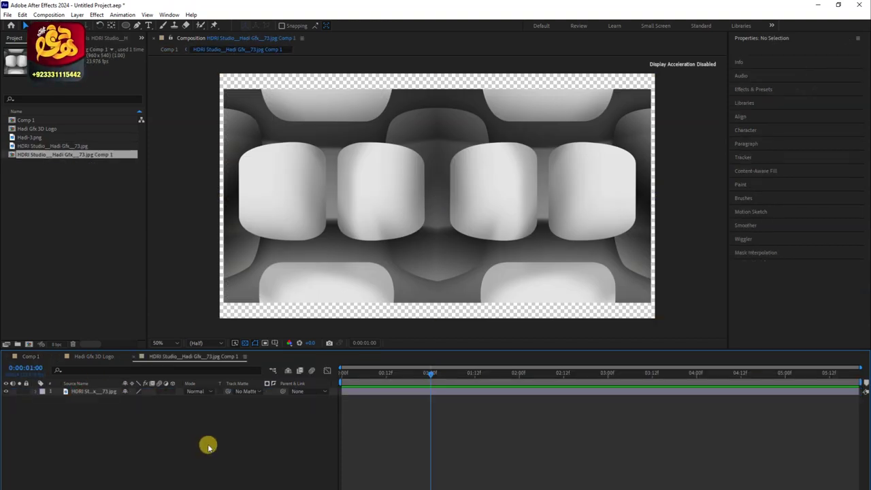
left_click(107, 393)
left_click(751, 140)
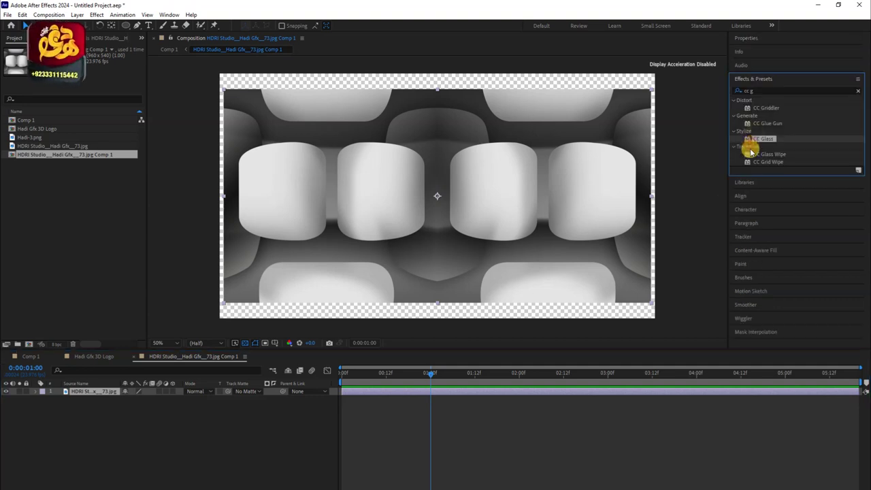
left_click(760, 91)
type("moti")
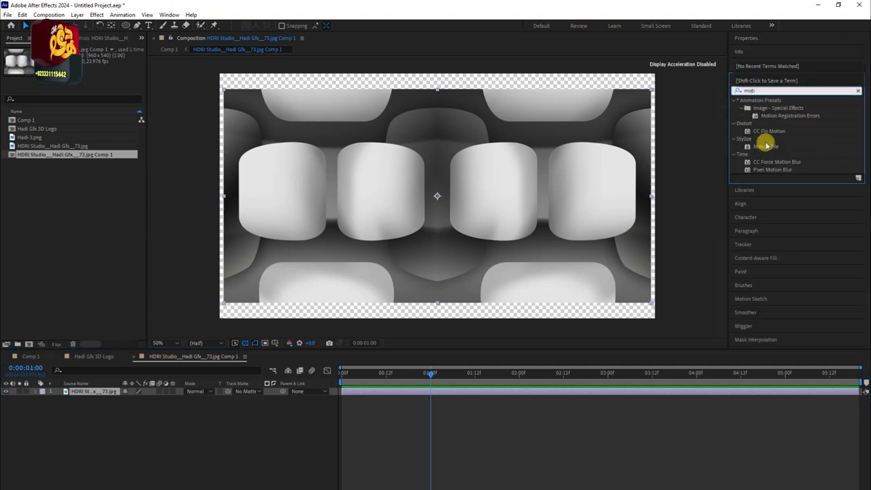
left_click_drag(766, 145, 162, 388)
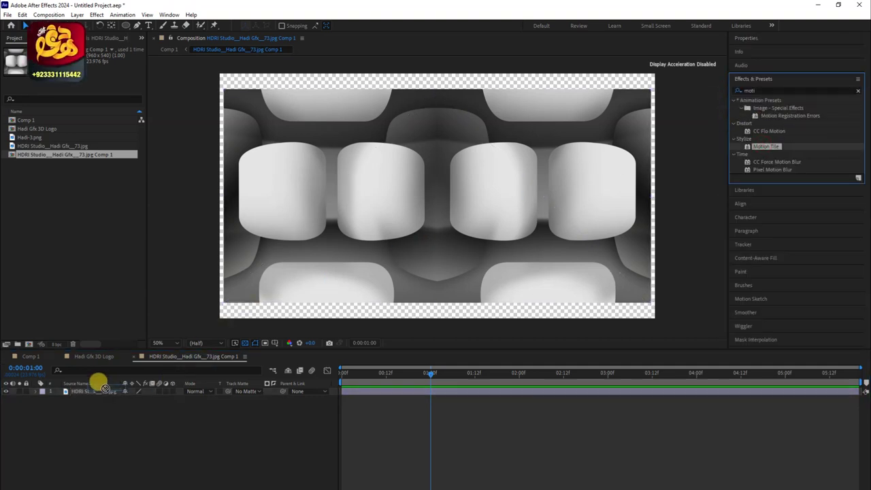
mouse_move(90, 76)
left_mouse_down()
mouse_move(60, 85)
mouse_move(87, 76)
mouse_move(106, 111)
left_mouse_up()
Keyframe Tile Center from 2244,1122 at the start to 3482,1122 at 0:00:05:19, then preview
left_click(345, 373)
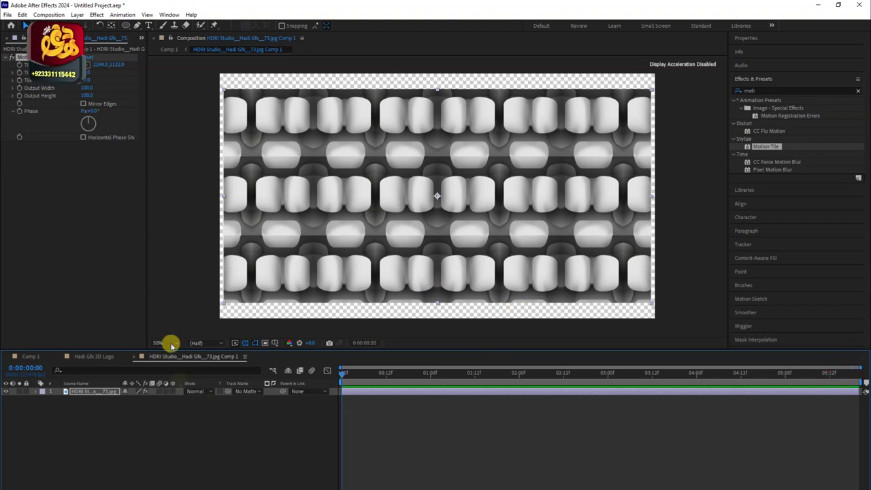
left_click(24, 79)
left_click_drag(418, 373, 762, 373)
left_click(97, 393)
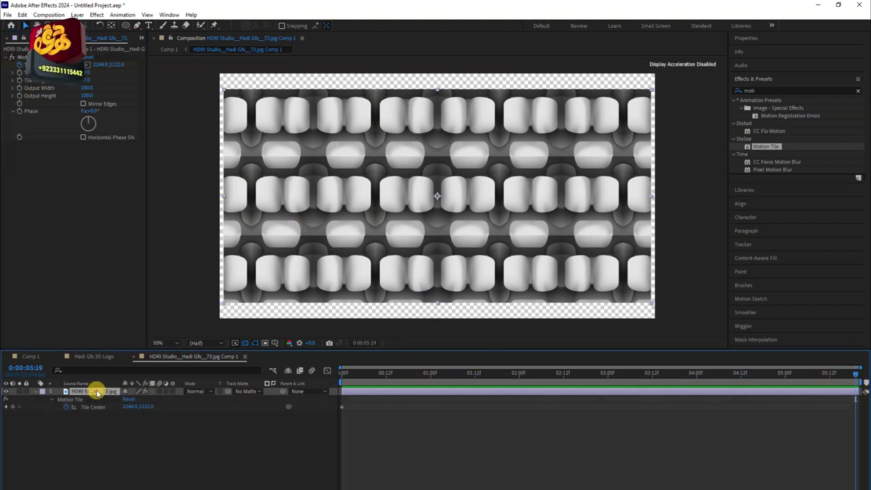
left_click_drag(96, 64, 569, 74)
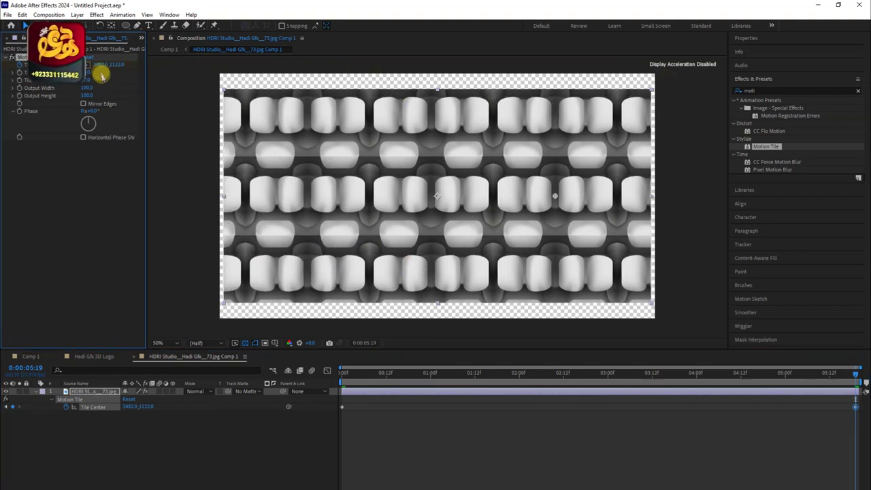
left_click_drag(98, 71, 403, 331)
key("space")
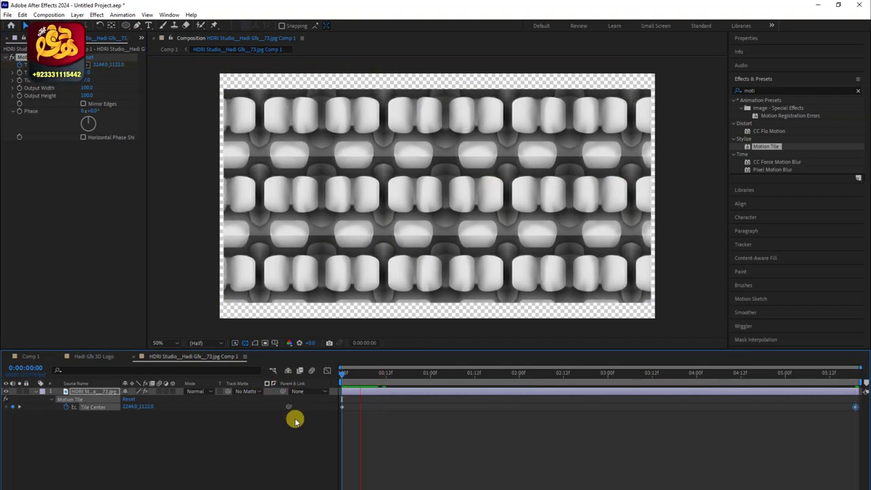
Back in Comp 1, try the HDRI comp as the logo's matte, then move the logo above it
left_click(129, 355)
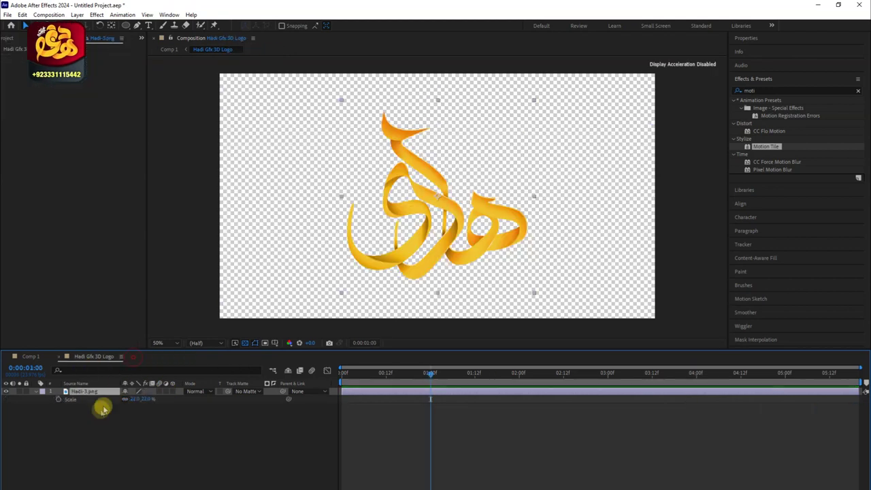
left_click(43, 358)
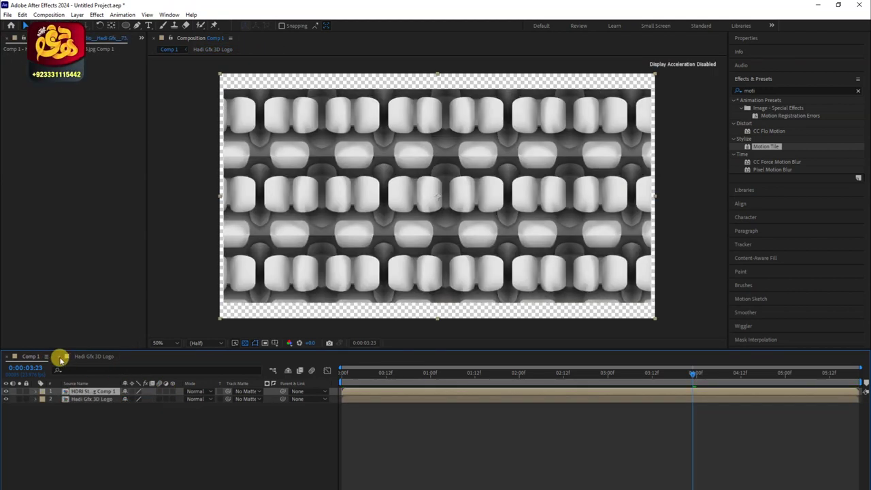
left_click(62, 357)
left_click_drag(413, 373, 526, 372)
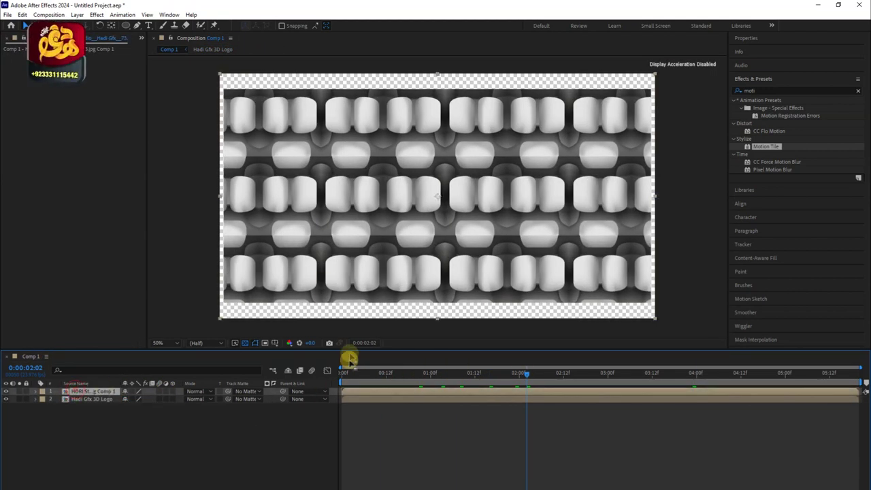
left_click(244, 399)
left_click(262, 422)
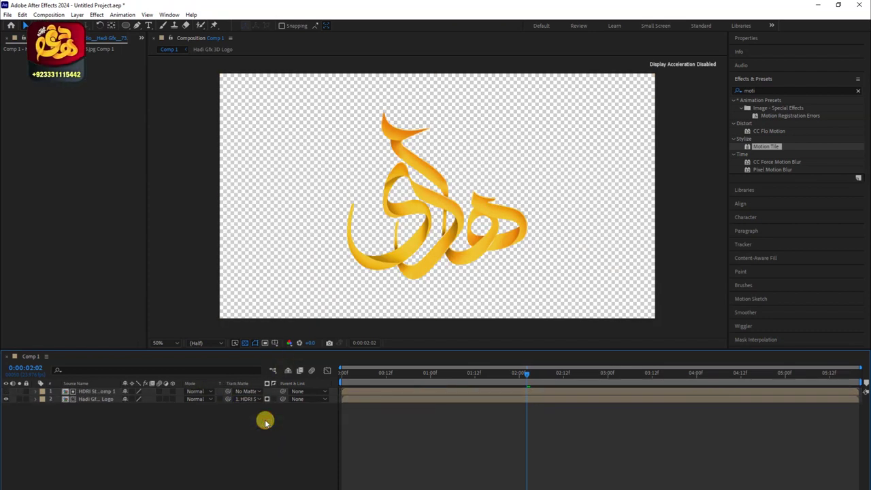
left_click(89, 395)
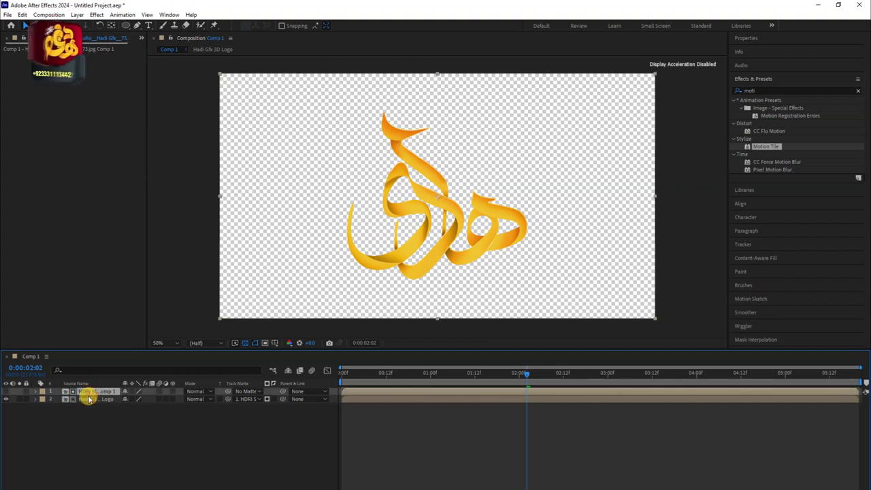
left_click(5, 391)
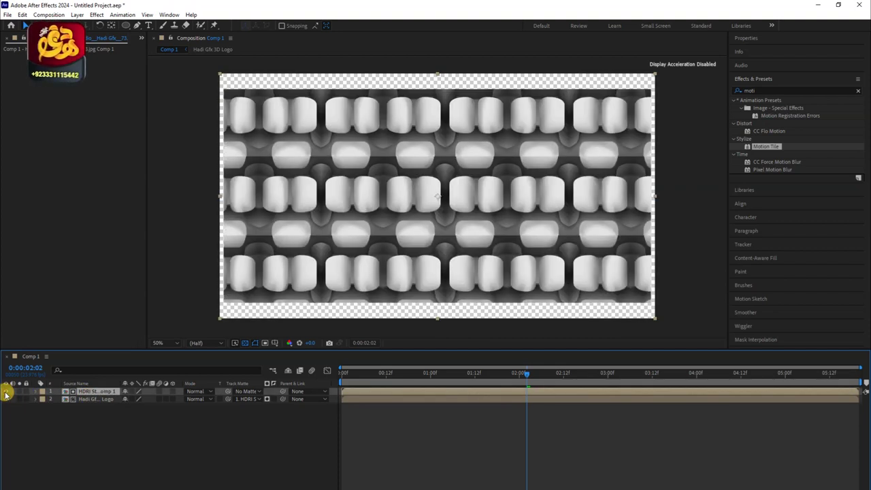
left_click(87, 393)
left_click_drag(87, 393, 101, 415)
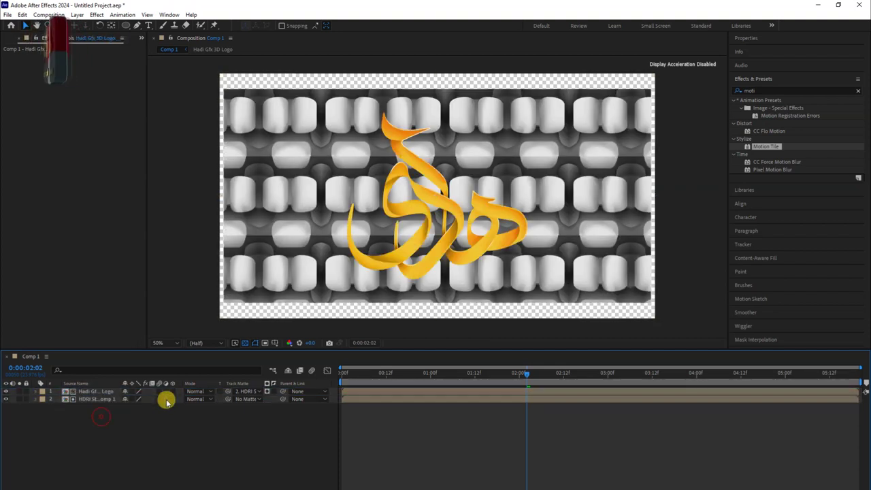
Set the HDRI layer's Track Matte to the logo layer and the logo's to No Matte
left_click(241, 401)
left_click(267, 421)
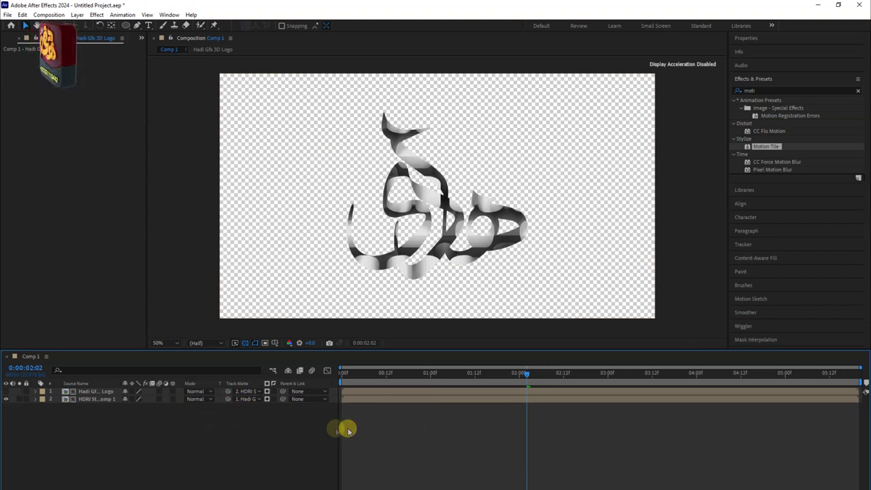
left_click(240, 391)
left_click(249, 403)
left_click(343, 374)
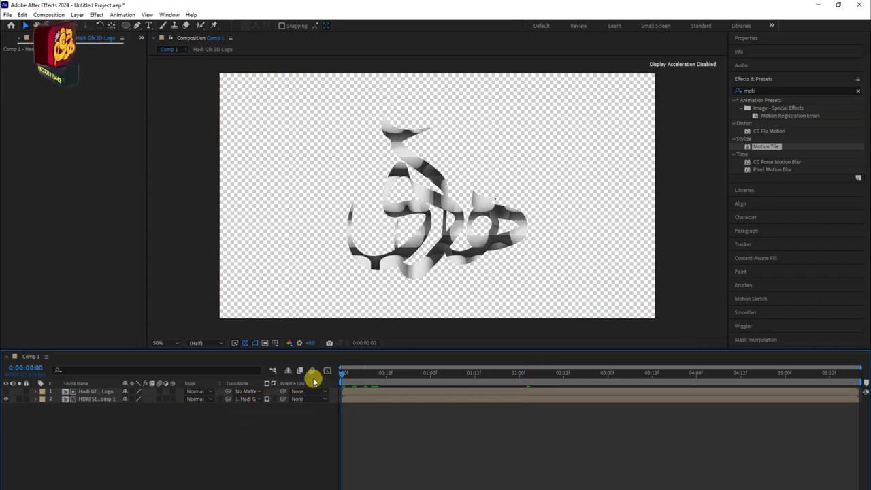
left_click(470, 373)
left_click(7, 391)
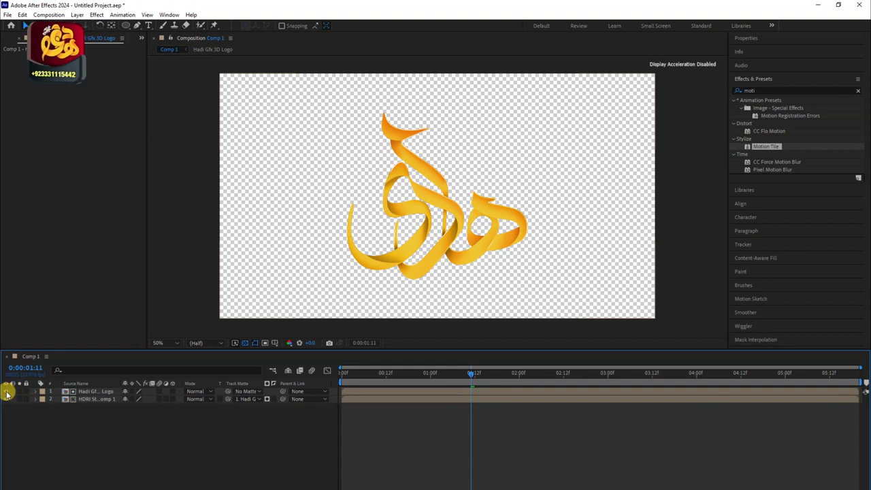
Hide the gold logo and scrub the first second to preview the tile-filled letters
left_click(7, 391)
left_click(86, 399)
left_click(367, 372)
mouse_move(367, 372)
left_mouse_down()
mouse_move(782, 419)
mouse_move(401, 384)
left_mouse_up()
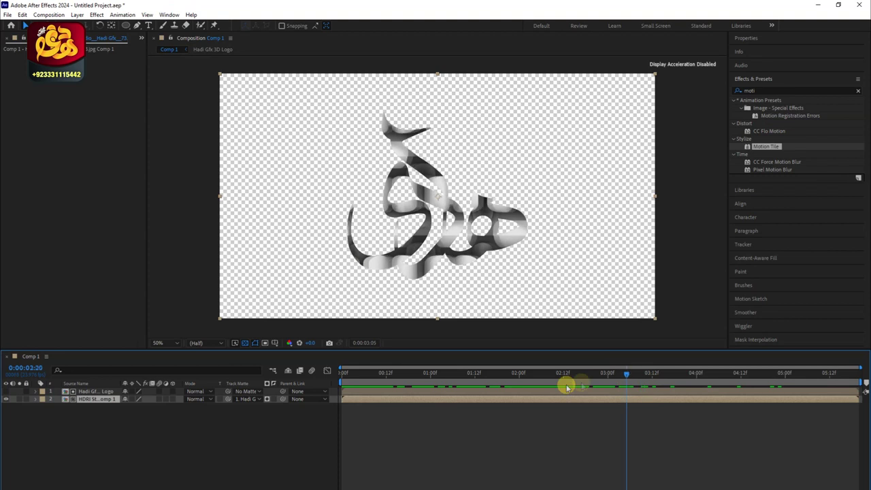
left_click_drag(566, 386, 448, 386)
left_click(435, 374)
Add a new adjustment layer at the top of Comp 1
left_click(64, 407)
right_click(82, 410)
mouse_move(170, 415)
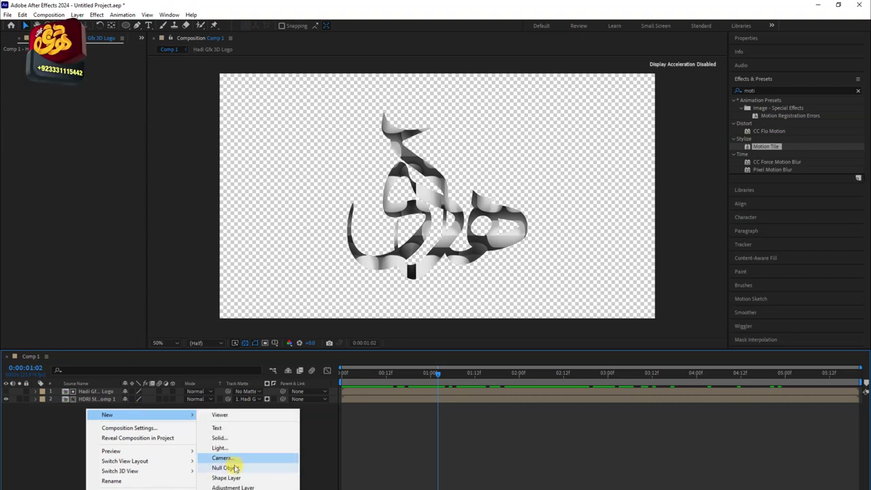
left_click(231, 487)
Apply Curves to the adjustment layer and bend the RGB curve toward gold
left_click(95, 14)
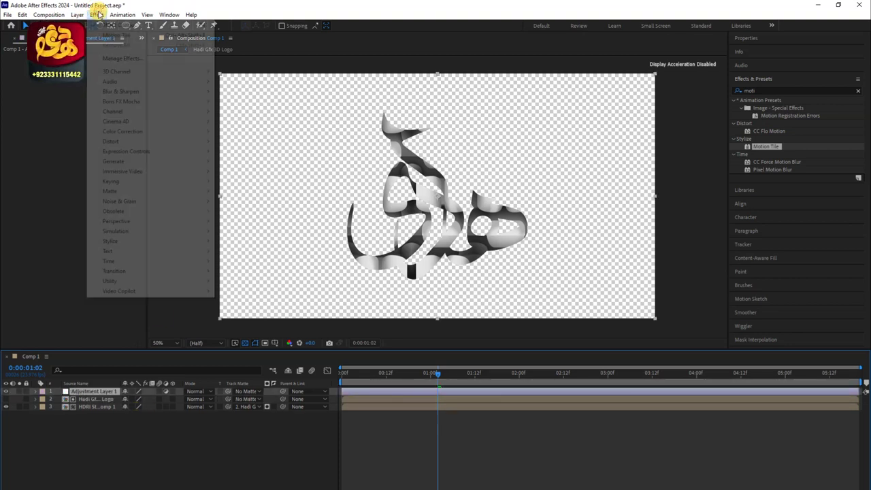
mouse_move(146, 132)
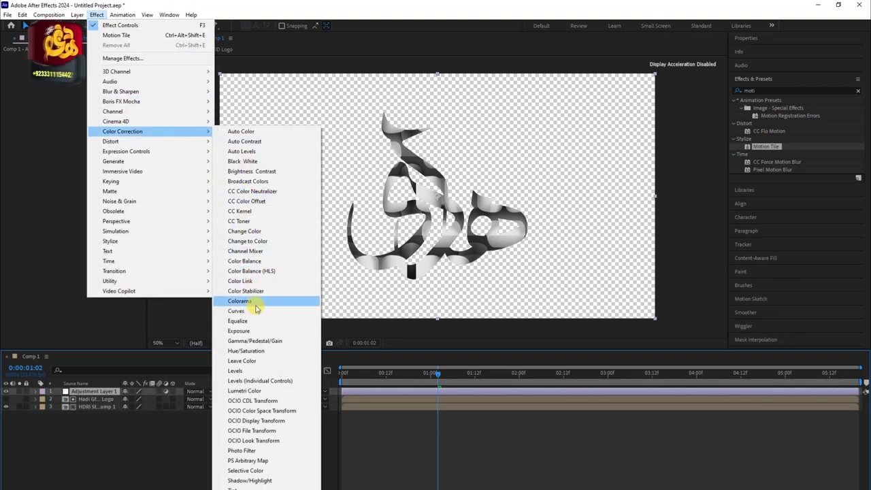
left_click(236, 310)
mouse_move(94, 126)
left_mouse_down()
mouse_move(66, 116)
mouse_move(80, 119)
mouse_move(94, 157)
left_mouse_up()
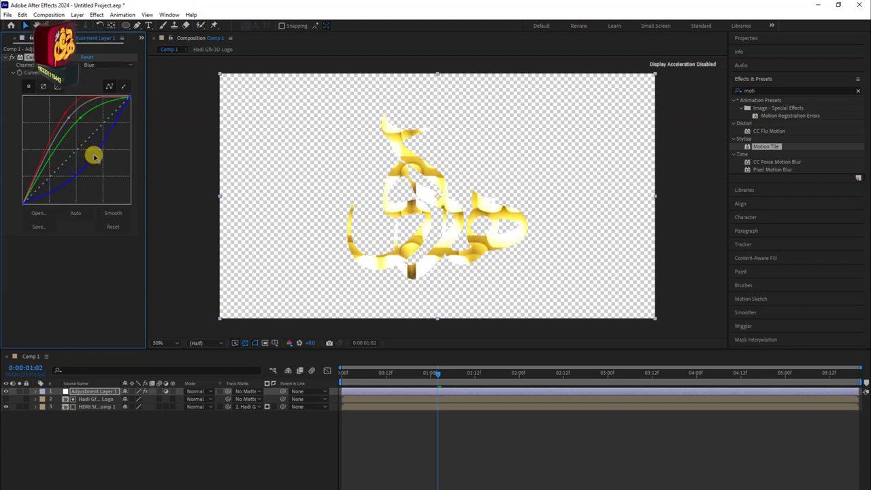
left_click(234, 342)
mouse_move(363, 373)
left_mouse_down()
mouse_move(434, 382)
mouse_move(490, 375)
left_mouse_up()
Open the HDRI Studio precomp and add a Gaussian Blur with Blurriness around 55.9
left_click(85, 398)
double_click(89, 406)
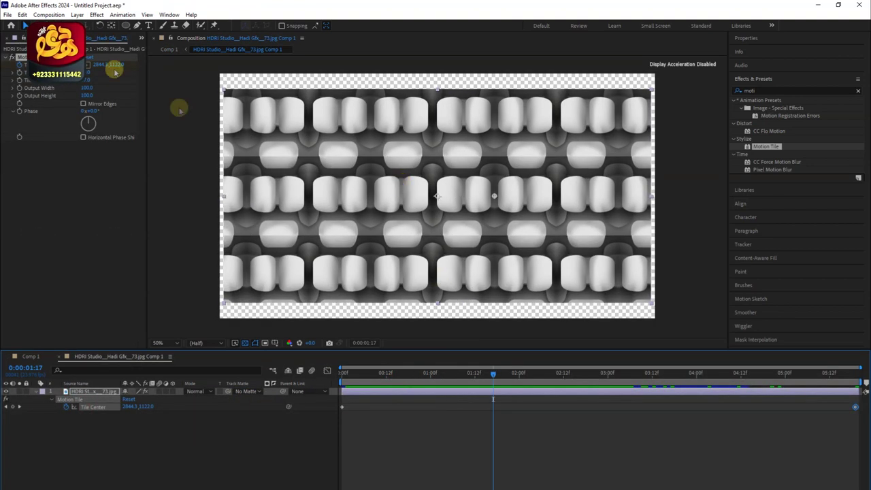
left_click(97, 15)
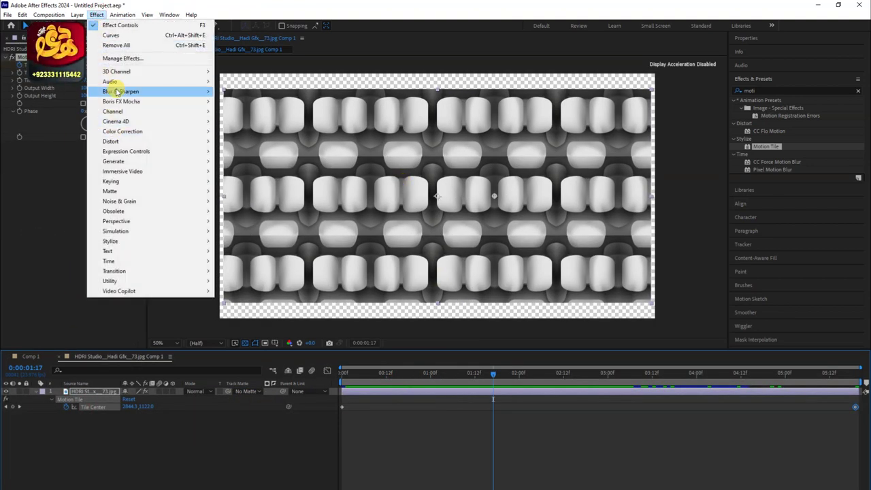
mouse_move(116, 89)
left_click(249, 198)
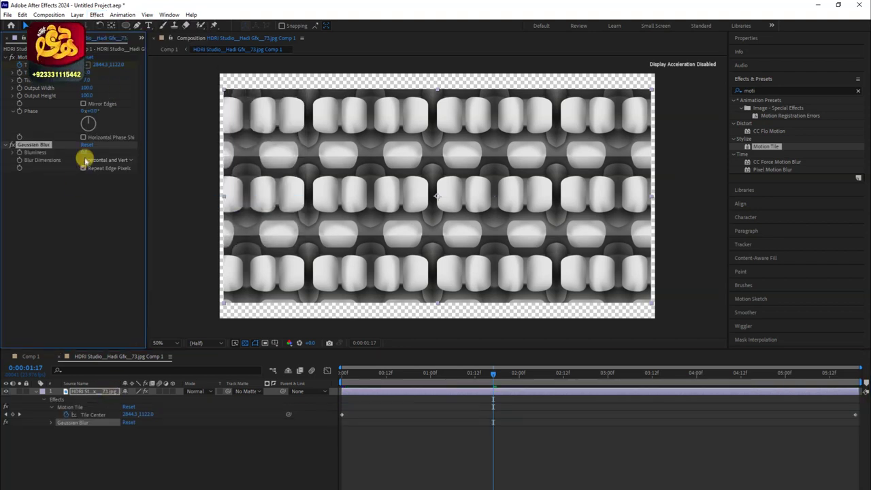
left_click_drag(212, 154, 51, 166)
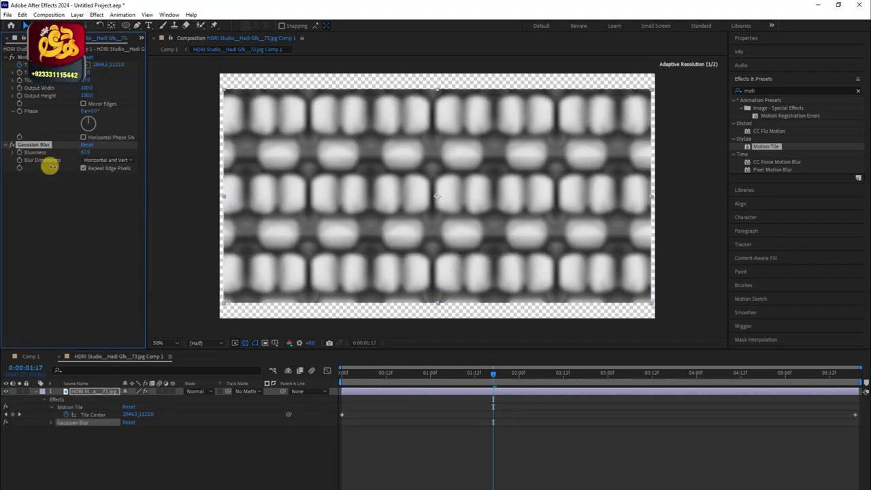
left_click(48, 145)
left_click(39, 356)
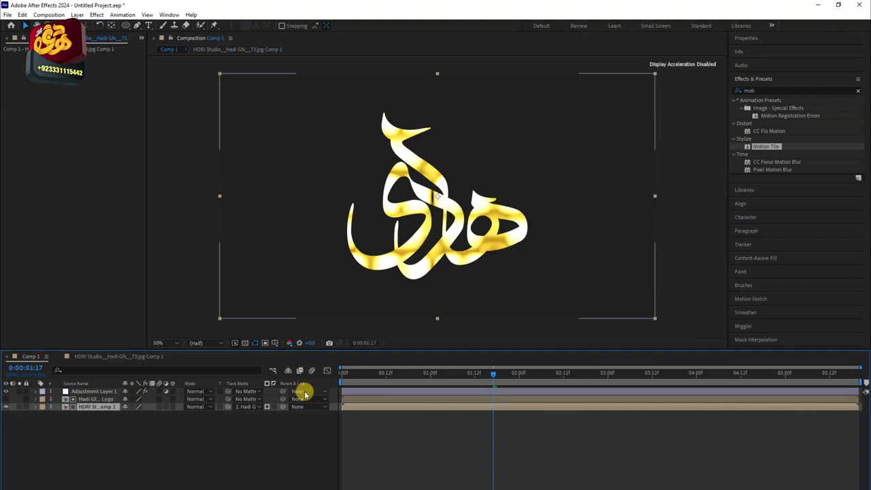
left_click(103, 357)
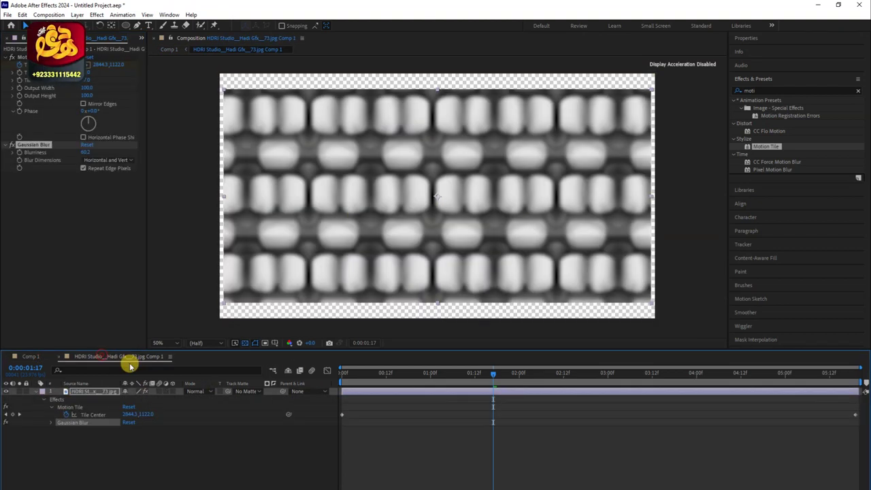
left_click(64, 206)
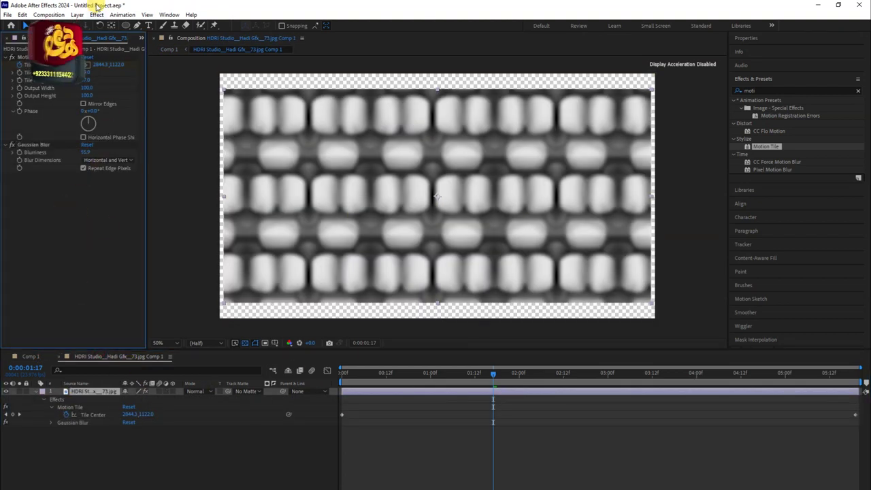
left_click(96, 15)
Apply Curves to the blurred HDRI pattern and pull the curve down to darken it
mouse_move(197, 132)
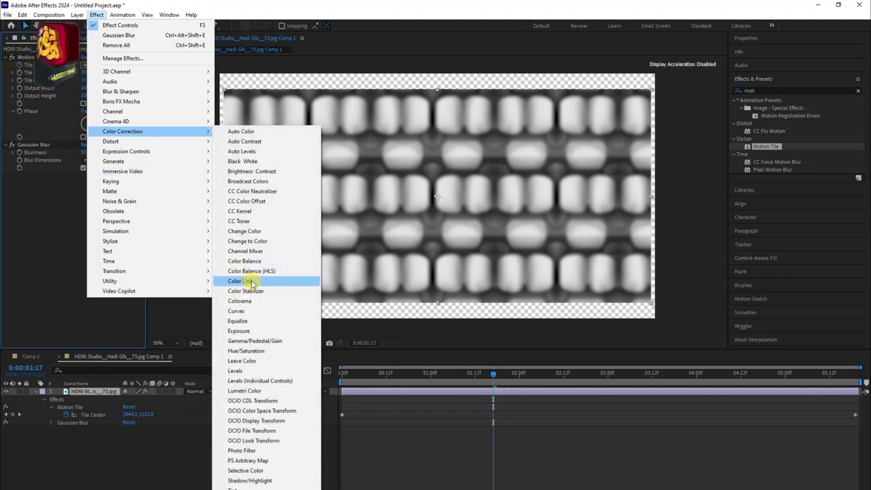
left_click(238, 310)
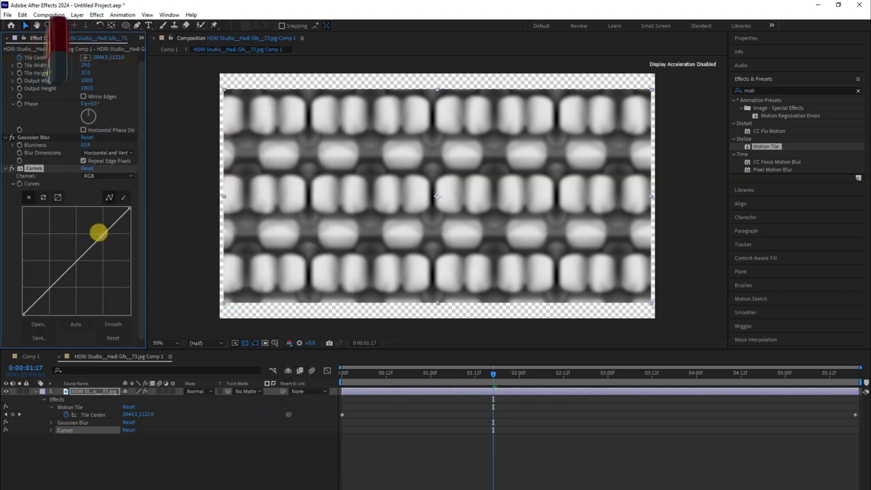
left_click_drag(98, 233, 116, 244)
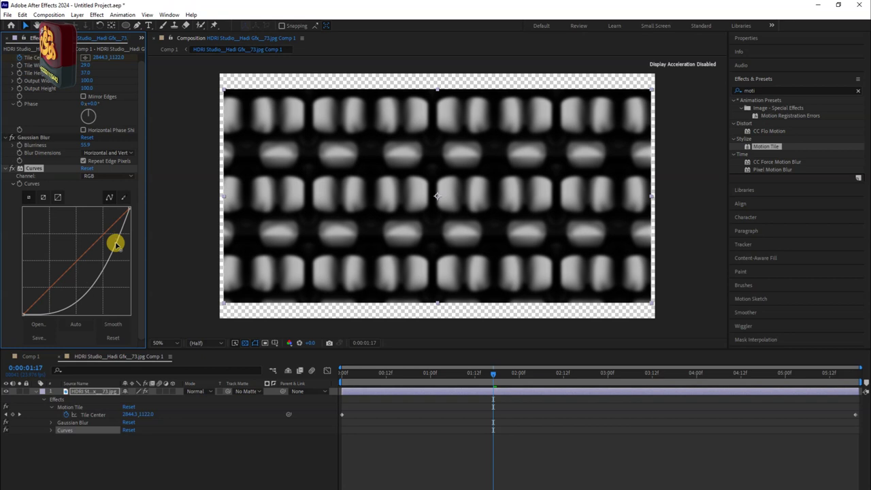
left_click(94, 278)
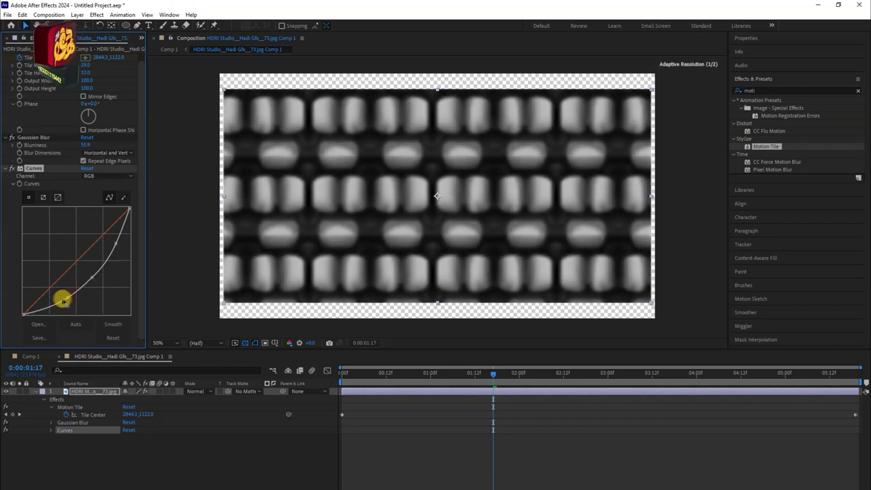
left_click(30, 356)
left_click_drag(425, 373, 511, 373)
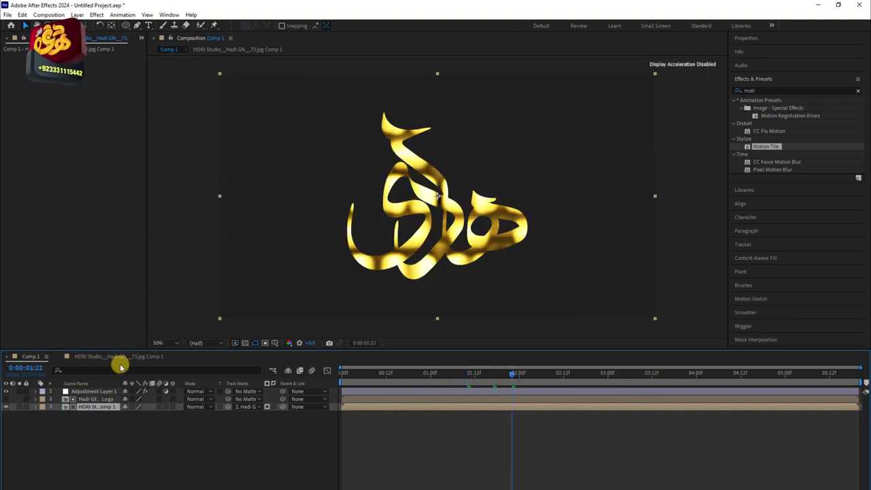
Refine the Curves points for more contrast, checking the gold logo in Comp 1
left_click(117, 356)
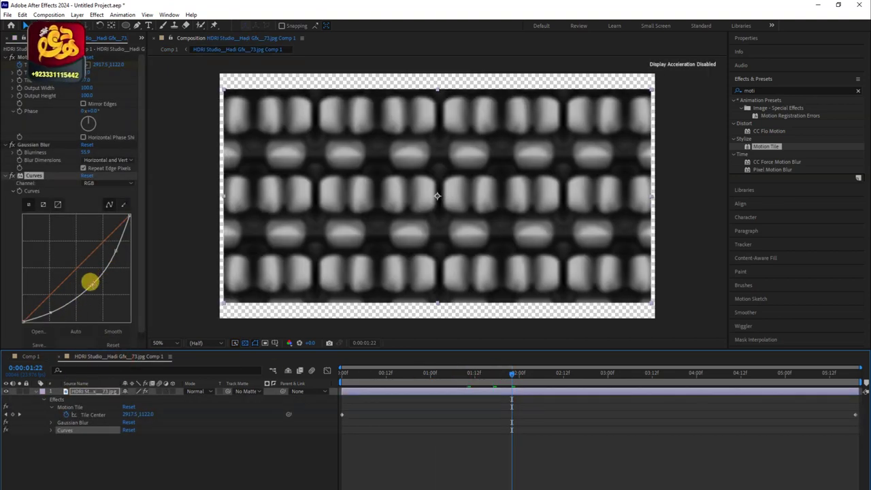
mouse_move(89, 282)
left_mouse_down()
mouse_move(109, 258)
mouse_move(80, 293)
left_mouse_up()
left_click(43, 312)
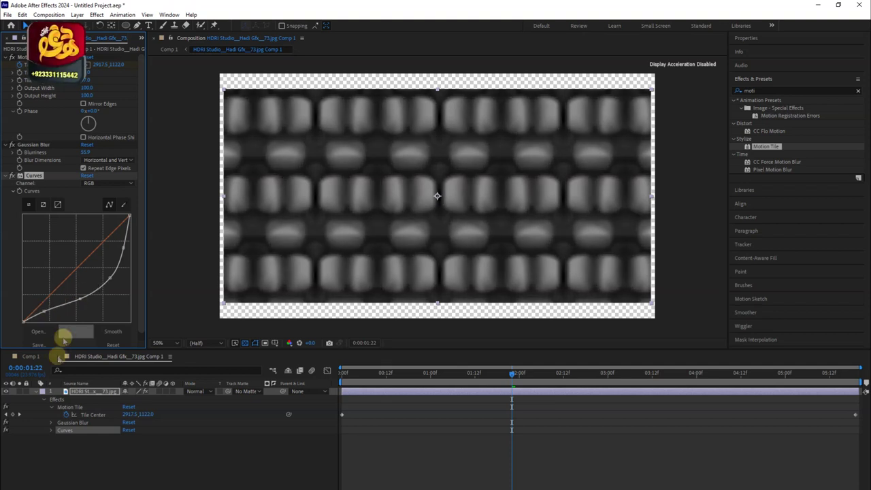
left_click(38, 358)
left_click_drag(377, 374, 519, 376)
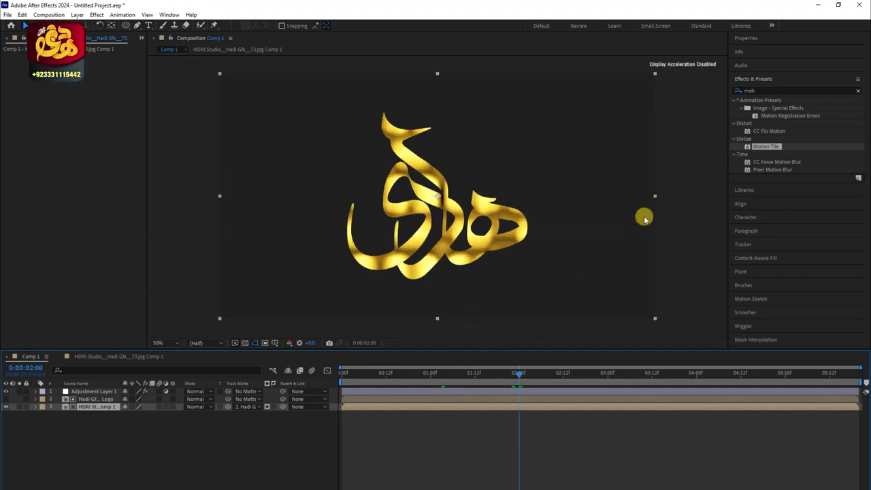
left_click(113, 356)
left_click_drag(104, 278, 102, 275)
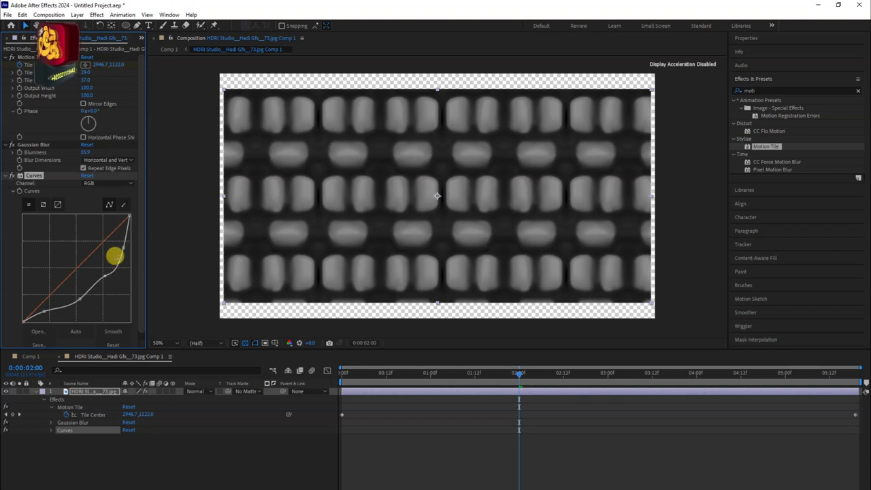
left_click_drag(121, 247, 116, 242)
Search 'cc gl' in Effects & Presets and apply CC Glass to the HDRI layer
left_click(31, 356)
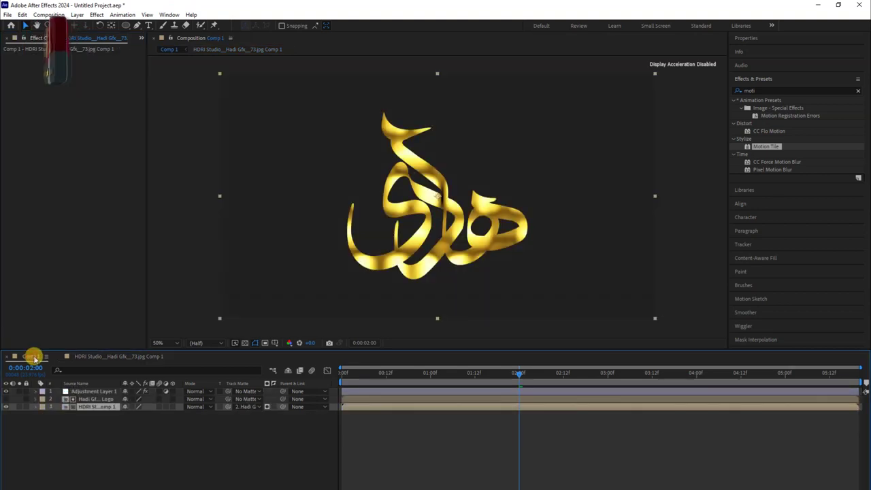
left_click(757, 90)
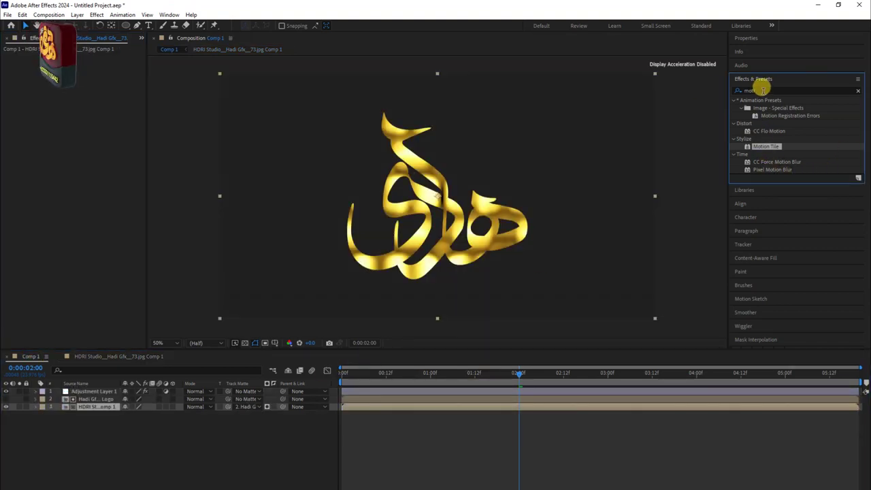
left_click(762, 91)
type("cc ")
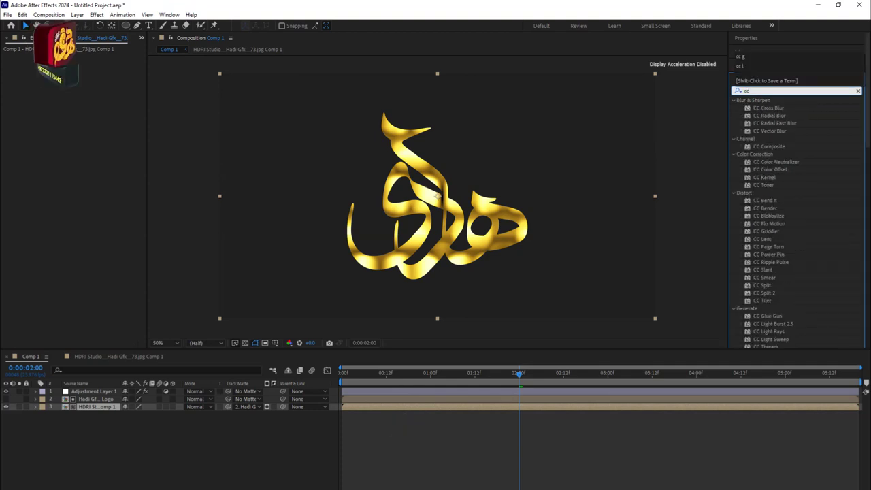
type("gl")
left_click_drag(763, 124, 87, 408)
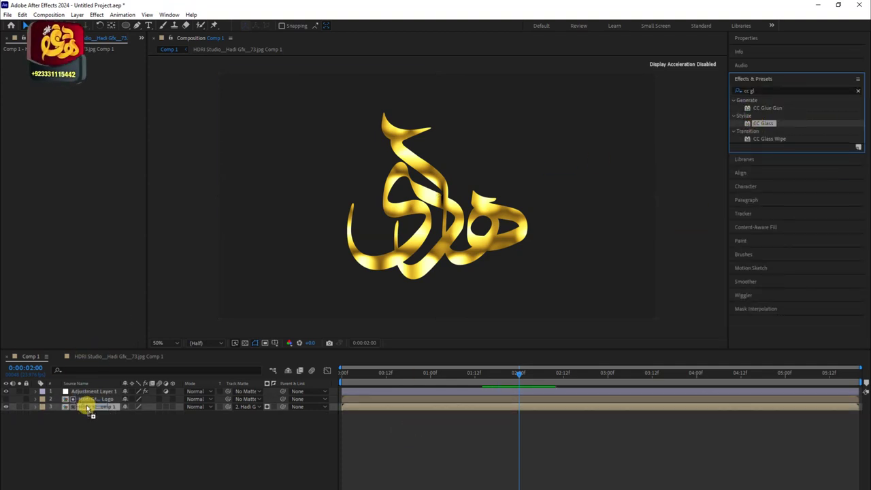
left_click_drag(368, 375, 419, 374)
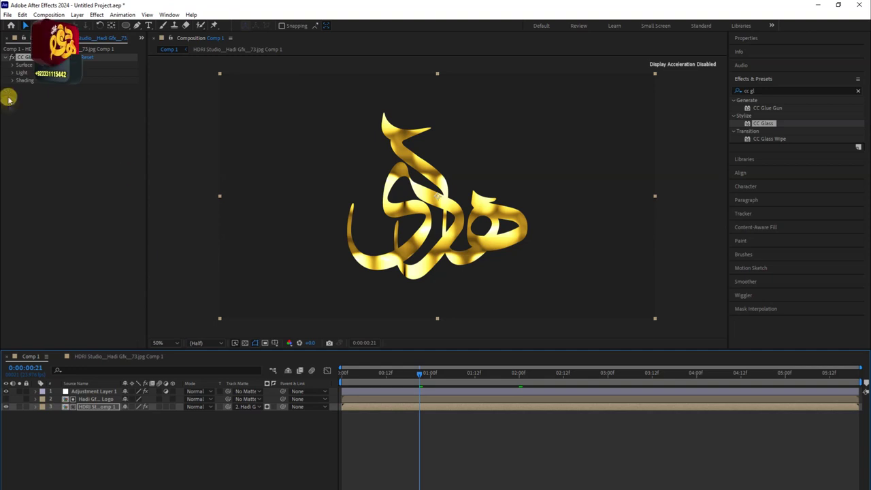
Set CC Glass's bump map to the logo layer's Red channel and adjust Height and Softness
left_click(12, 65)
left_click(93, 72)
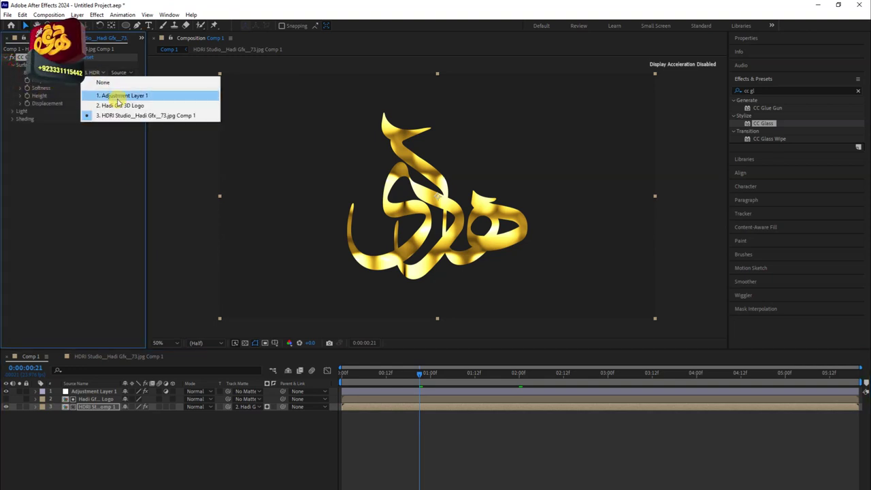
left_click(117, 106)
scroll(381, 238, "up", 4)
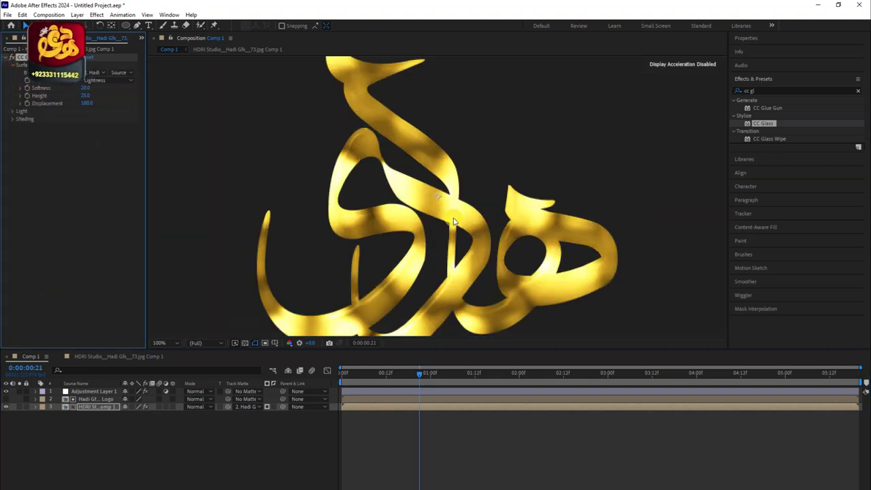
scroll(381, 240, "down", 2)
scroll(349, 195, "up", 2)
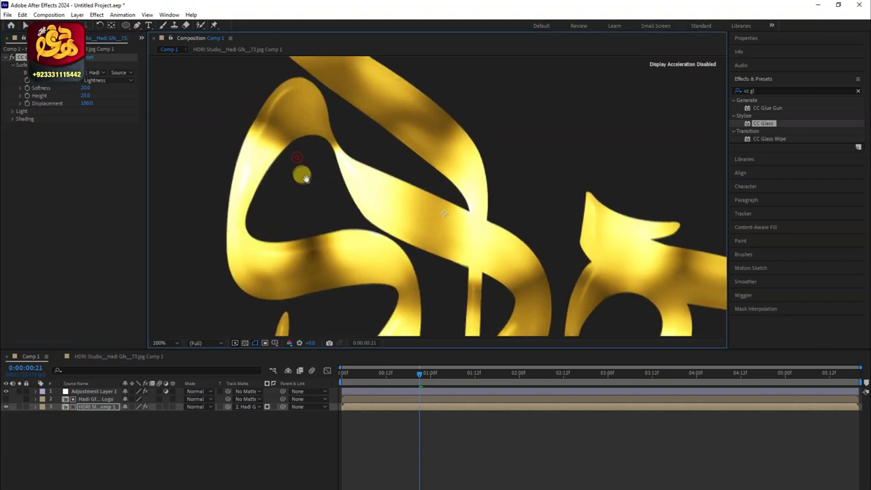
left_click(94, 79)
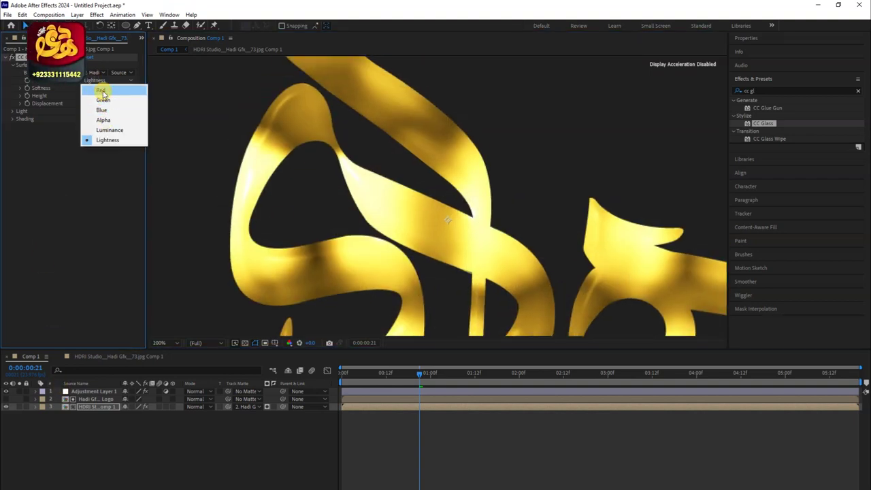
left_click(101, 90)
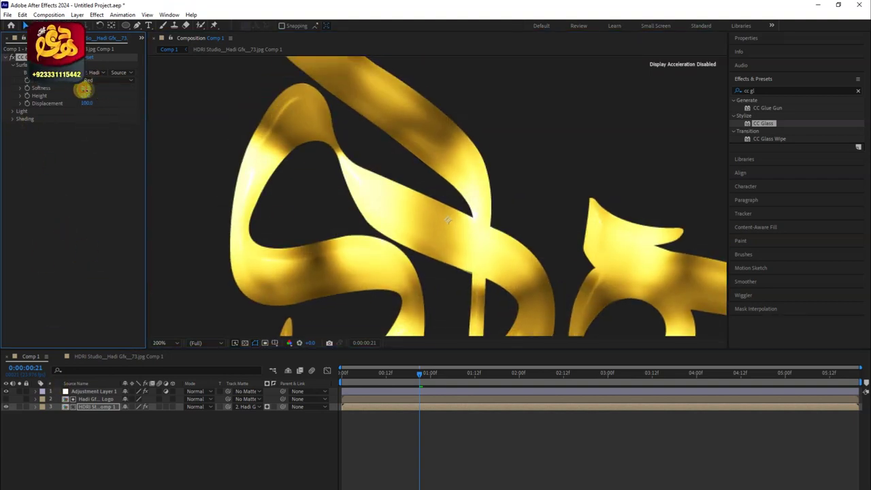
mouse_move(95, 89)
left_mouse_down()
mouse_move(95, 133)
mouse_move(102, 120)
left_mouse_up()
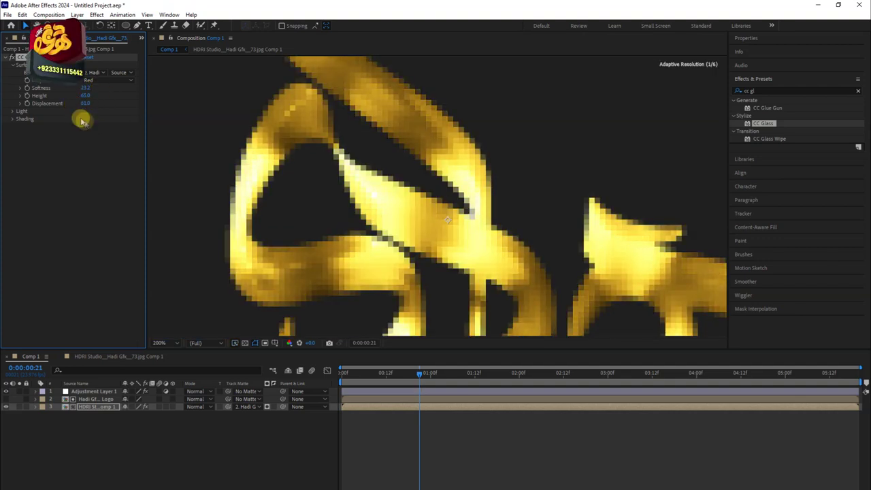
mouse_move(77, 109)
left_mouse_down()
mouse_move(84, 111)
mouse_move(73, 116)
mouse_move(84, 89)
mouse_move(67, 85)
mouse_move(83, 102)
left_mouse_up()
Check frame 1:06 and apply a second CC Glass to the HDRI layer
scroll(306, 145, "down", 2)
scroll(347, 180, "down", 2)
scroll(409, 226, "up", 2)
left_click(488, 373)
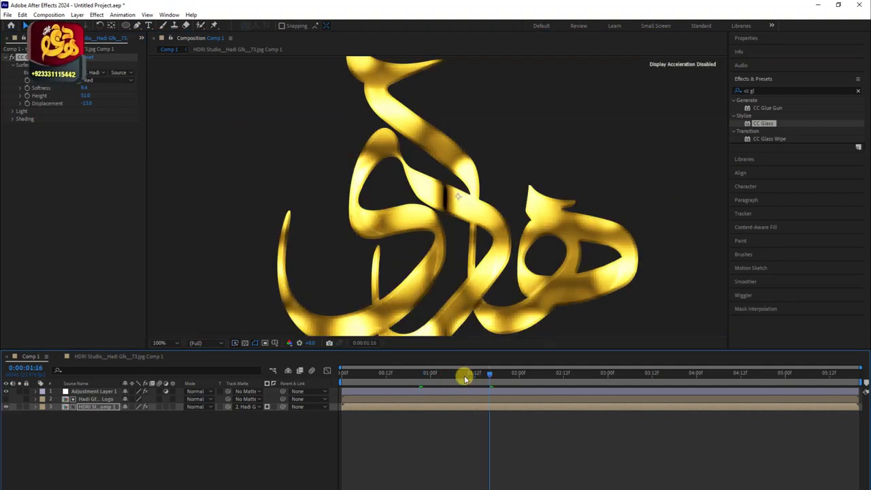
left_click_drag(465, 379, 452, 376)
left_click_drag(763, 123, 92, 406)
Point the second CC Glass's bump map at the Hadi logo layer's Alpha channel
left_click(92, 141)
left_click(100, 176)
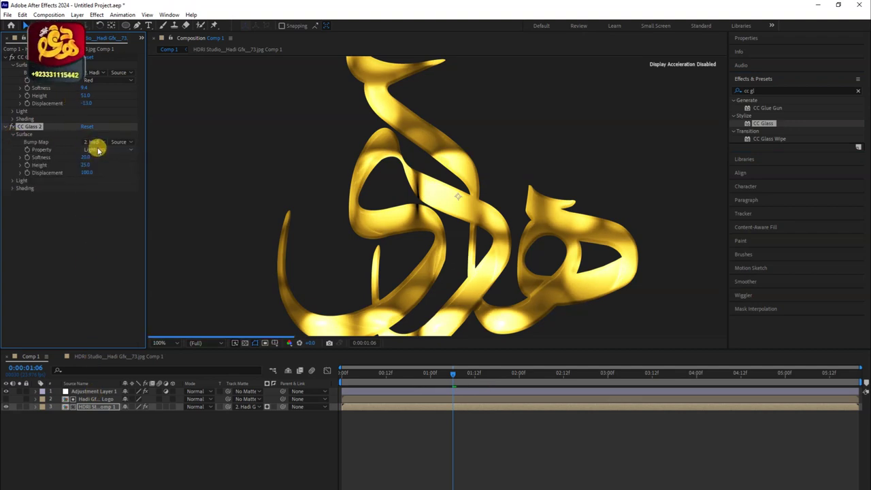
left_click(97, 149)
left_click(106, 188)
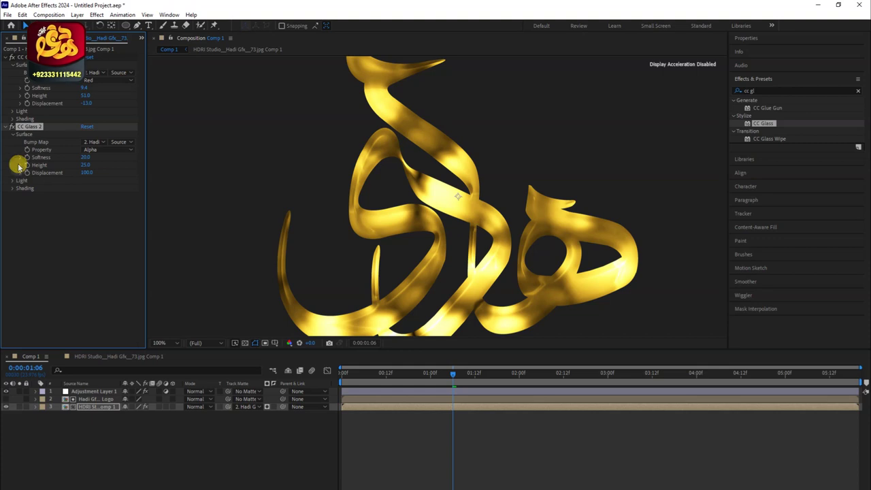
Tune the second CC Glass to Displacement 163, Height 51 and Softness 13.6
left_click_drag(84, 180, 211, 202)
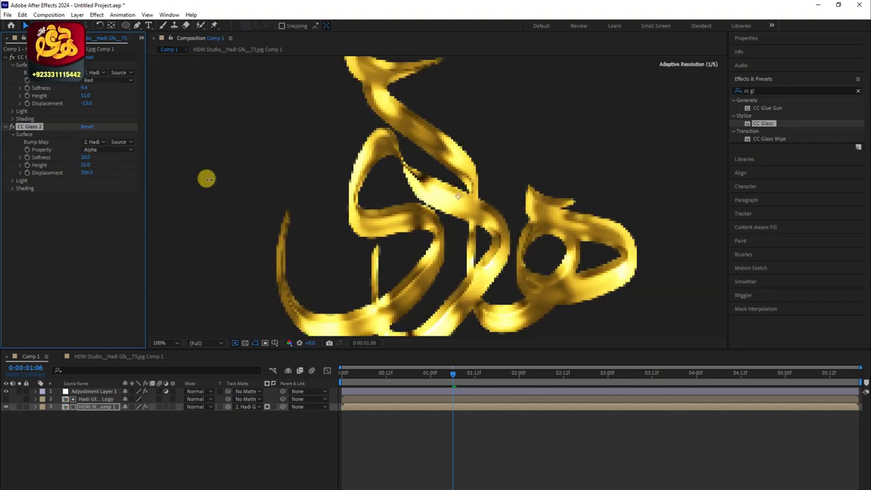
left_click(430, 373)
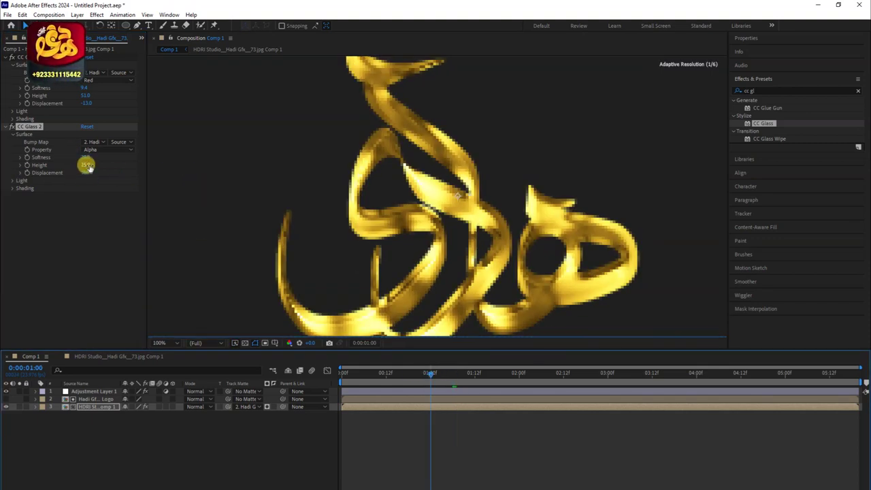
left_click_drag(87, 165, 96, 165)
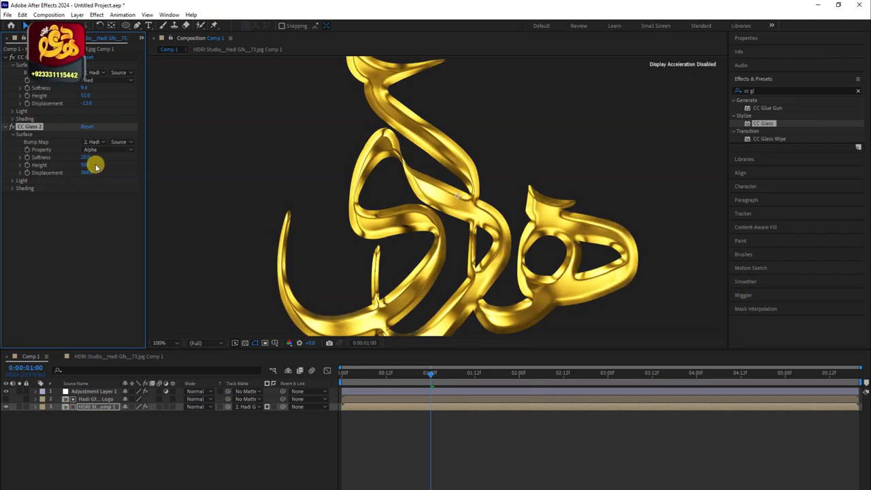
key("period")
mouse_move(87, 165)
left_mouse_down()
mouse_move(49, 173)
mouse_move(73, 161)
mouse_move(80, 179)
left_mouse_up()
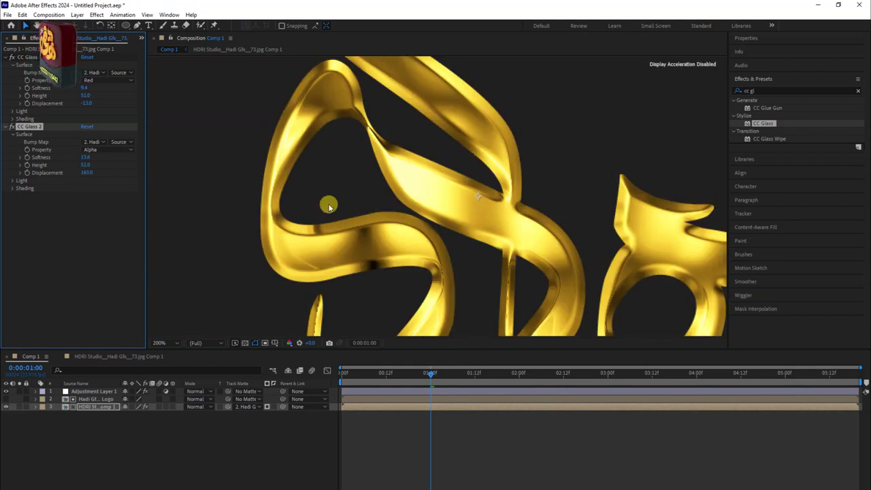
Retune the first CC Glass to Softness 20, Height 76 and Displacement 124, checking frames 17–2:20
key("shift+slash")
left_click(342, 373)
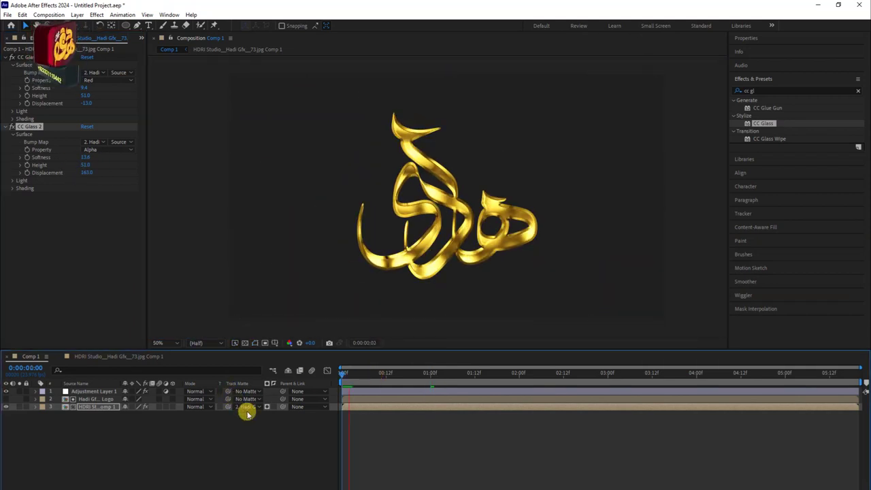
left_click(404, 373)
scroll(355, 129, "up", 4)
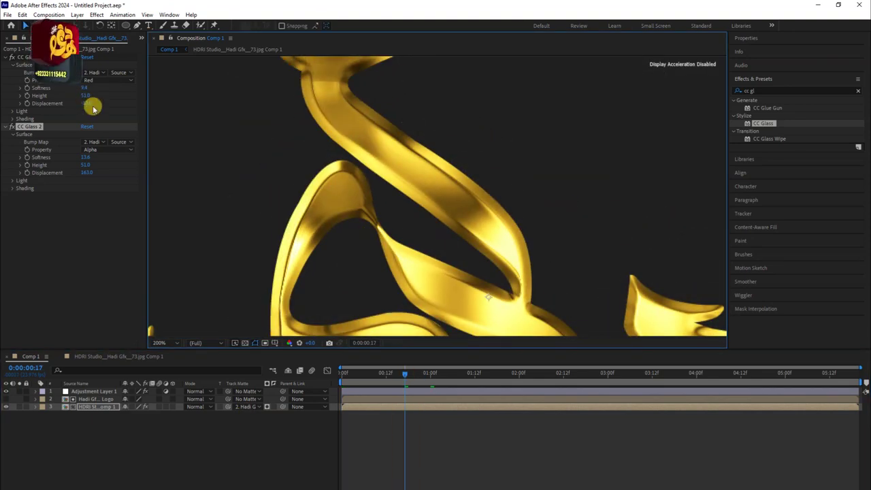
mouse_move(82, 88)
left_mouse_down()
mouse_move(126, 87)
mouse_move(113, 88)
mouse_move(124, 102)
mouse_move(102, 98)
left_mouse_up()
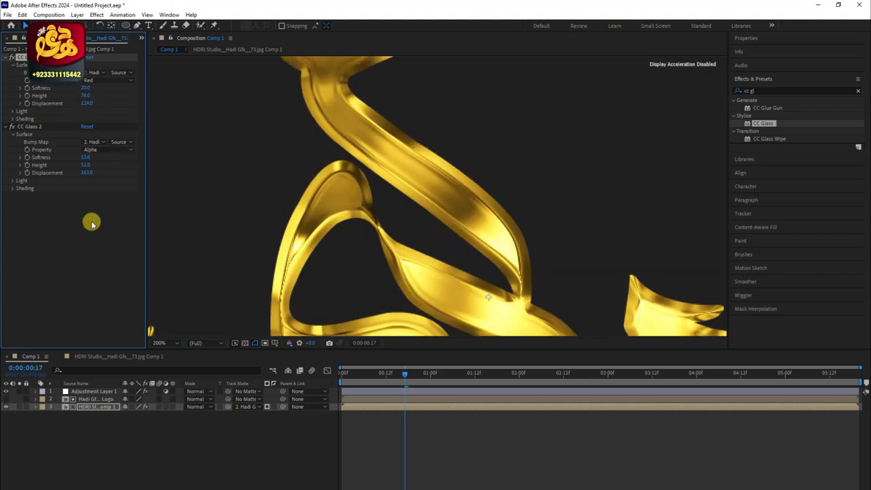
left_click_drag(447, 376, 505, 383)
left_click(585, 374)
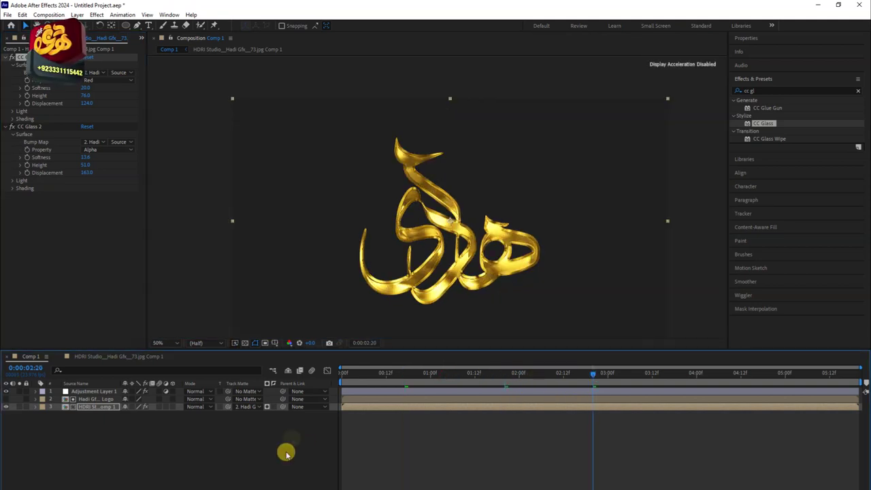
scroll(410, 277, "up", 2)
scroll(417, 337, "down", 2)
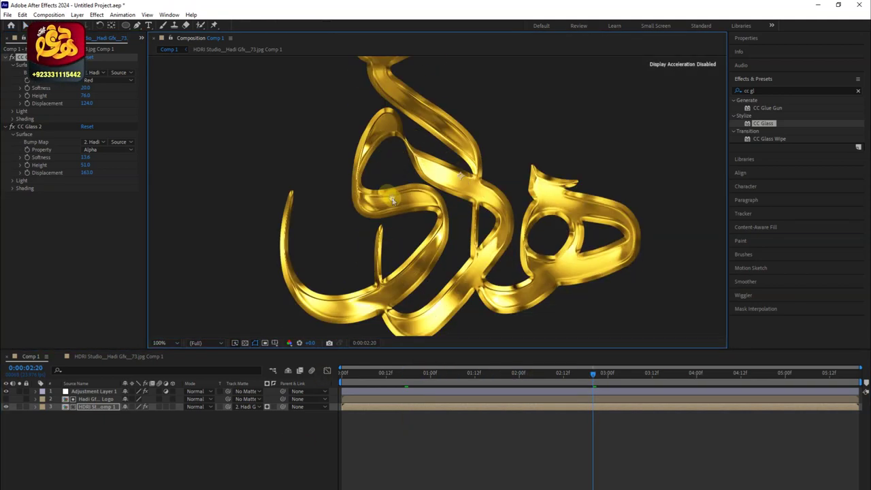
Preview the animation, then nest the adjustment, logo and HDRI layers into Pre-comp 1
left_click(116, 447)
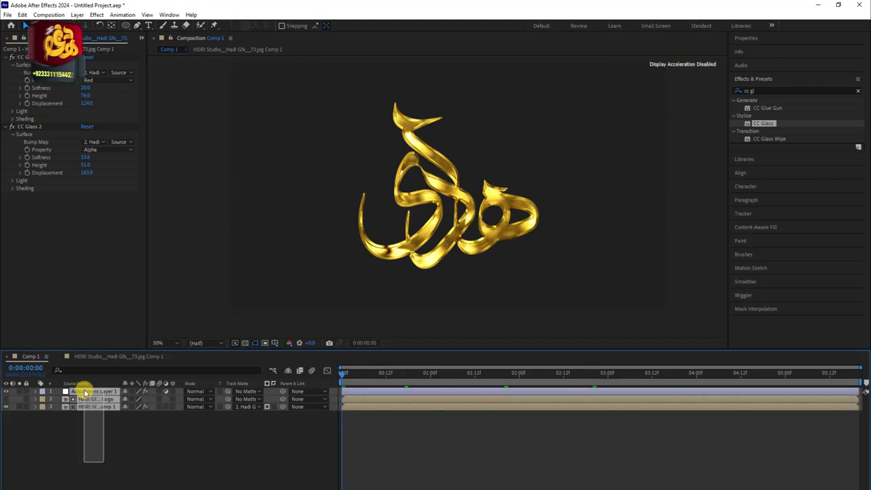
key("space")
left_click(85, 391)
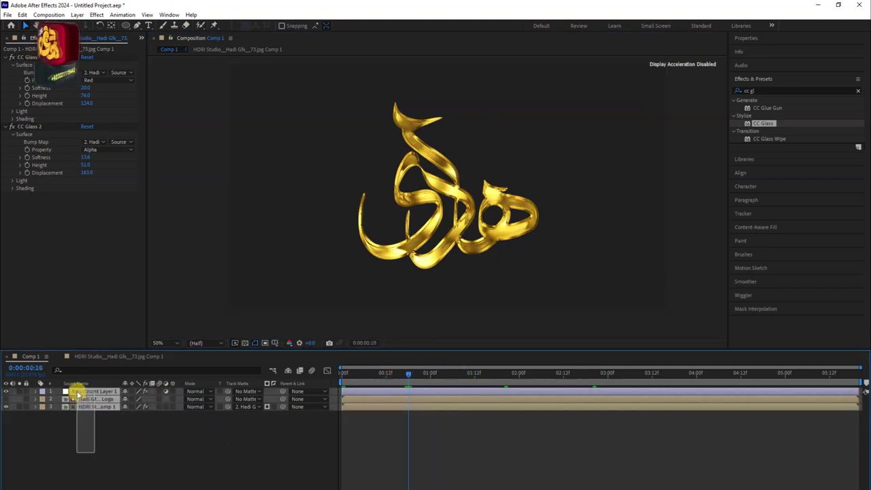
right_click(78, 393)
left_click(109, 331)
key("Return")
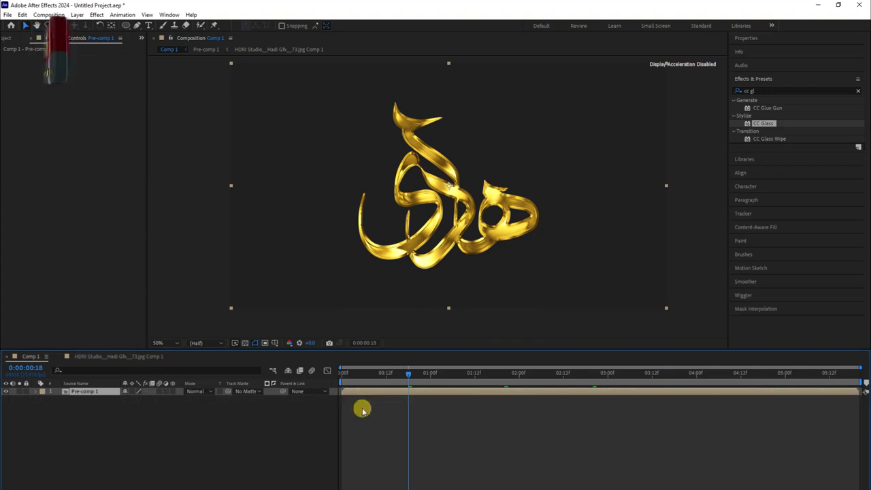
Select Pre-comp 1 at frame 10 and zoom the viewer in on the logo
left_click(58, 413)
mouse_move(365, 377)
left_mouse_down()
mouse_move(379, 376)
mouse_move(372, 346)
left_mouse_up()
left_click(76, 393)
key("/")
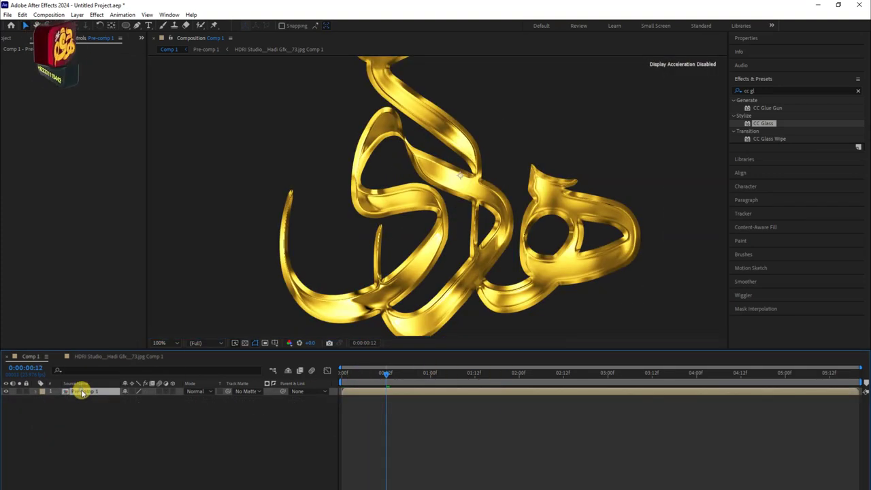
right_click(82, 393)
Add a new adjustment layer on top and apply a colour correction effect to it
right_click(192, 441)
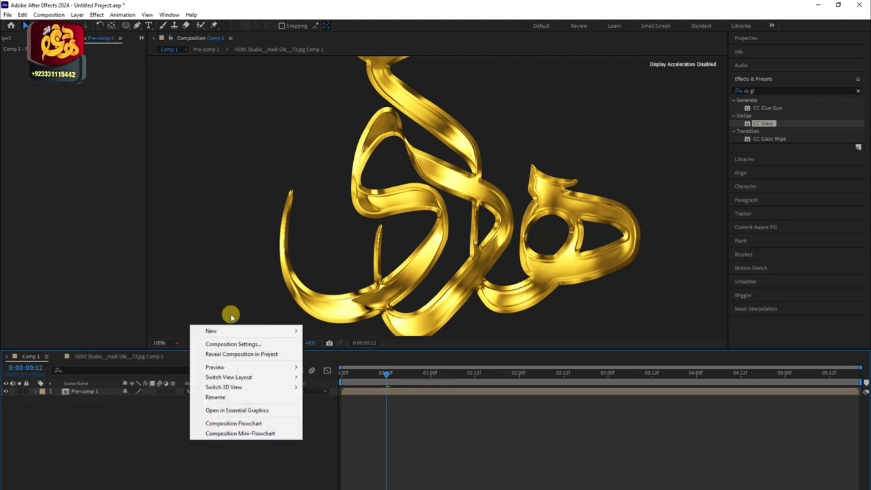
mouse_move(232, 330)
left_click(340, 403)
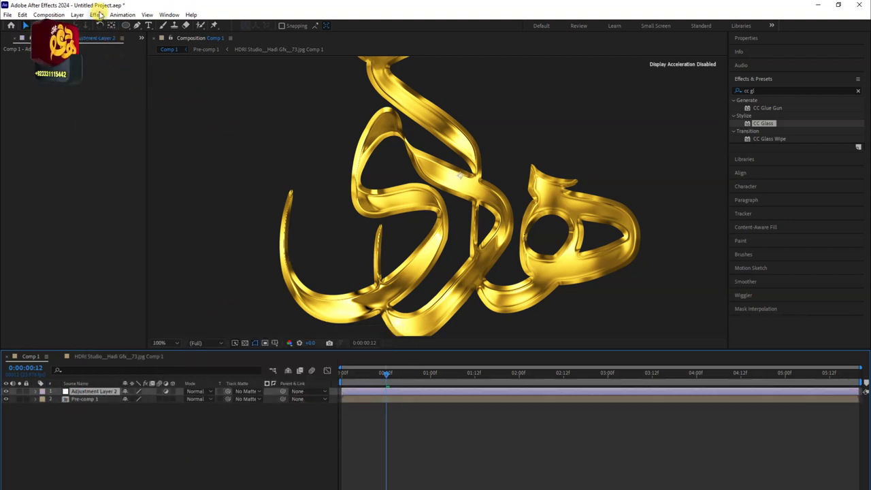
left_click(97, 15)
mouse_move(136, 130)
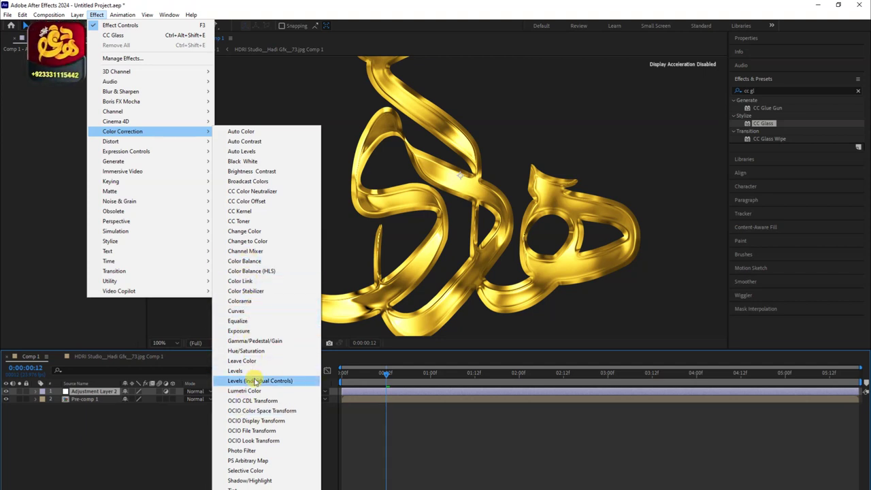
left_click(257, 381)
Apply Hue/Saturation with Master Saturation 26 and Master Hue -2°, then fit the comp at the start
left_click(96, 14)
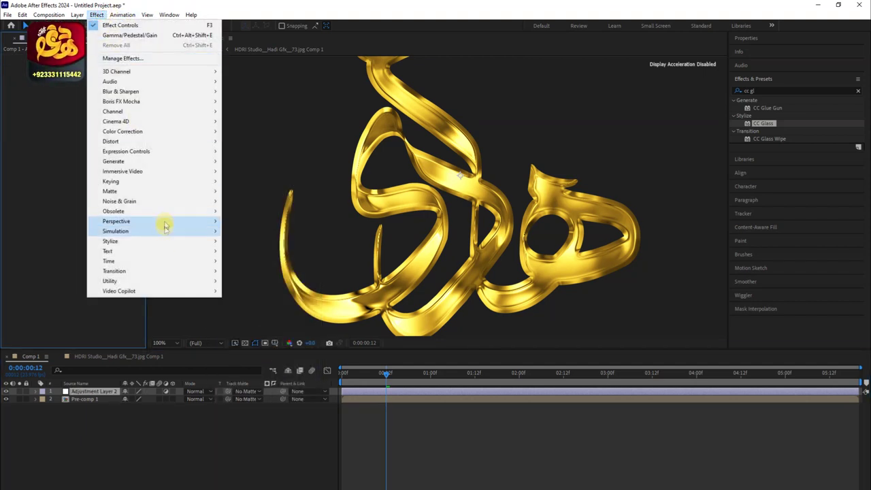
mouse_move(197, 131)
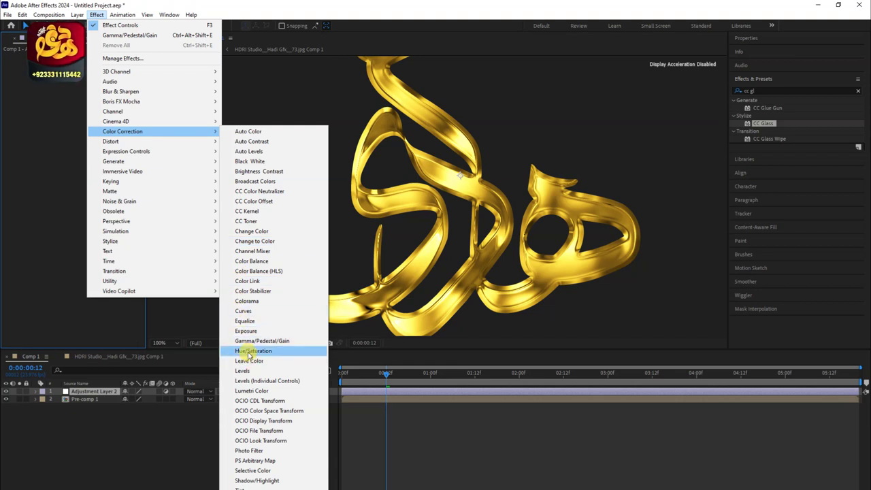
left_click(249, 351)
left_click_drag(84, 145, 87, 112)
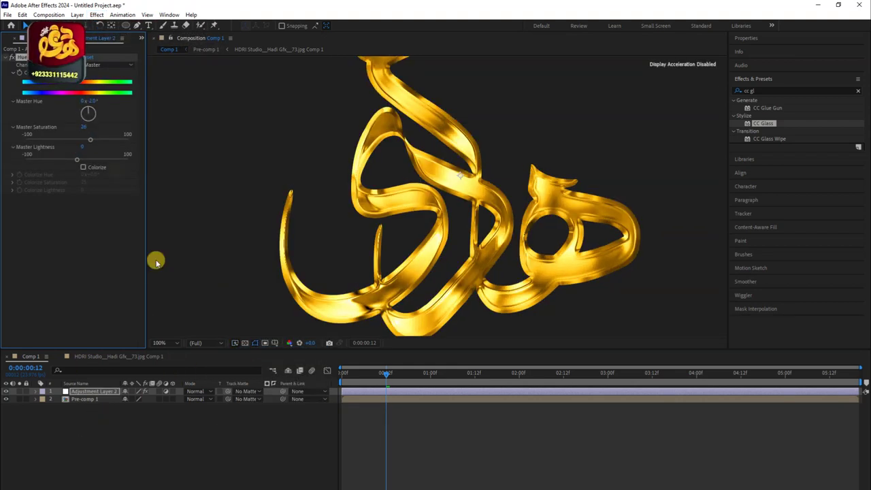
left_click(201, 433)
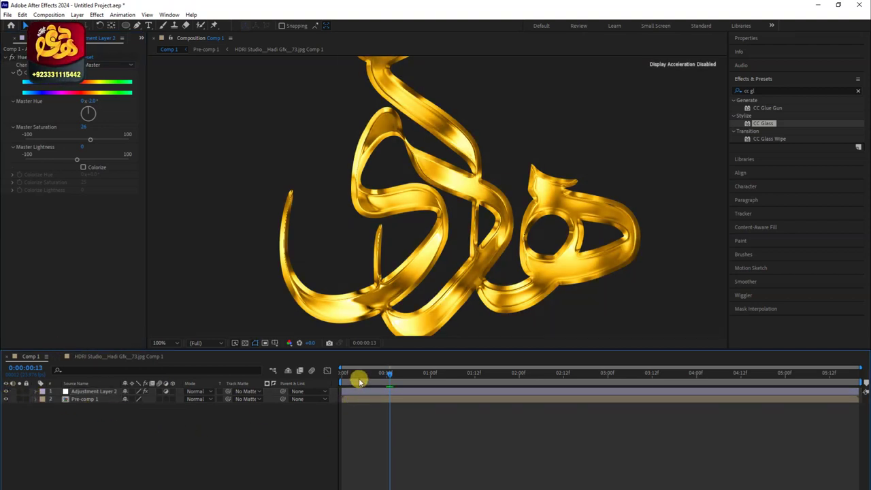
key("Home")
left_click(159, 342)
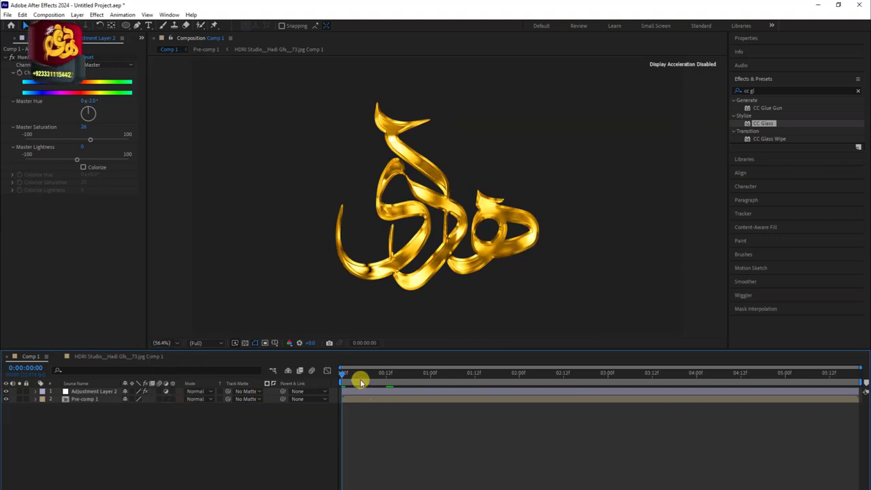
Keyframe Pre-comp 1's Scale so the calligraphy scales in, shrinking at 1:17 and larger earlier
right_click(91, 418)
mouse_move(136, 333)
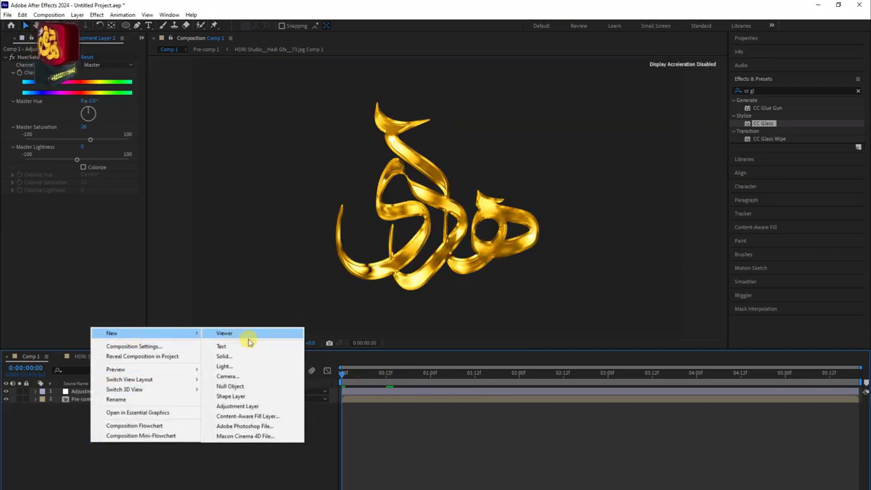
key("Escape")
left_click(97, 398)
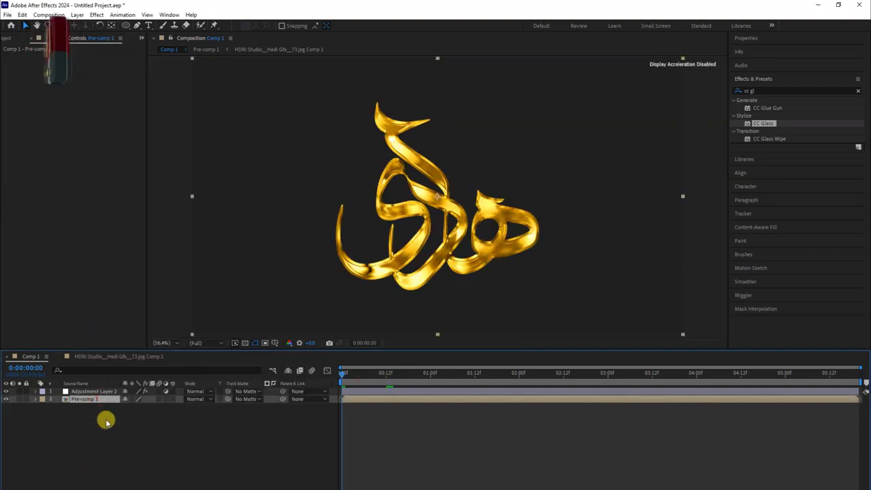
left_click(492, 373)
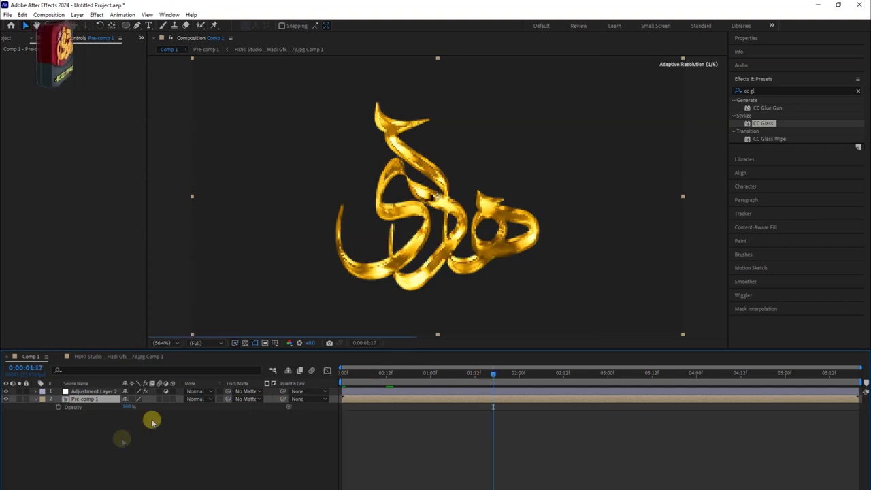
key("s")
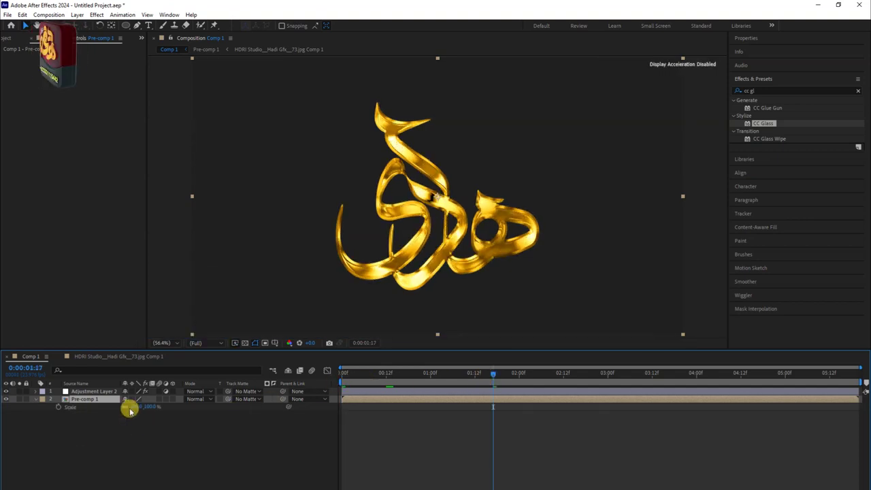
left_click_drag(146, 407, 77, 420)
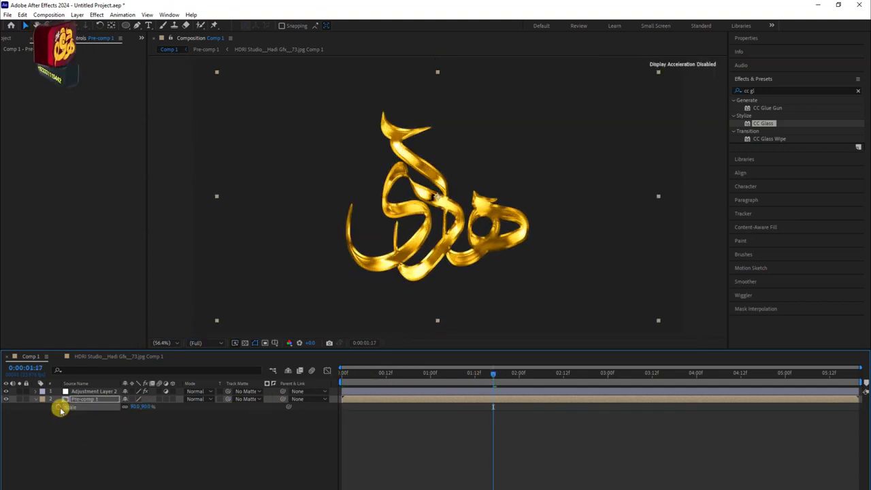
left_click(411, 373)
left_click_drag(142, 406, 156, 406)
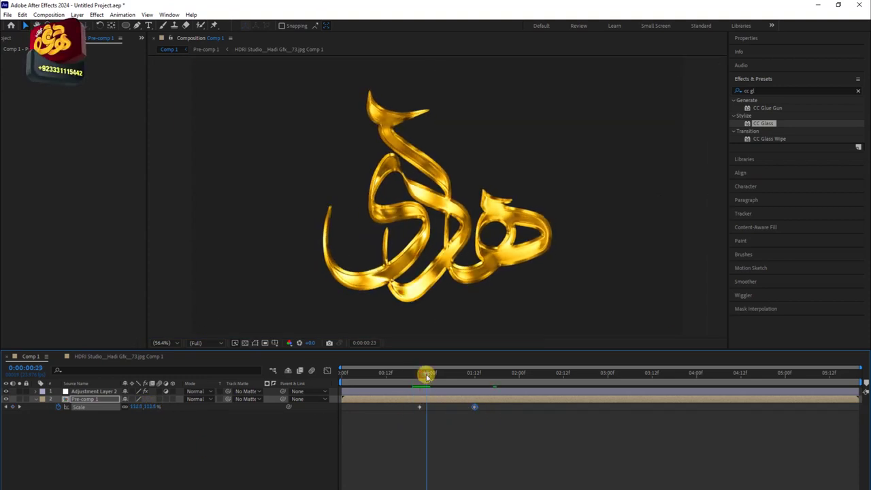
Preview the scaling and add an opacity fade-in keyframe at 0:00:00:23
left_click(511, 372)
key("space")
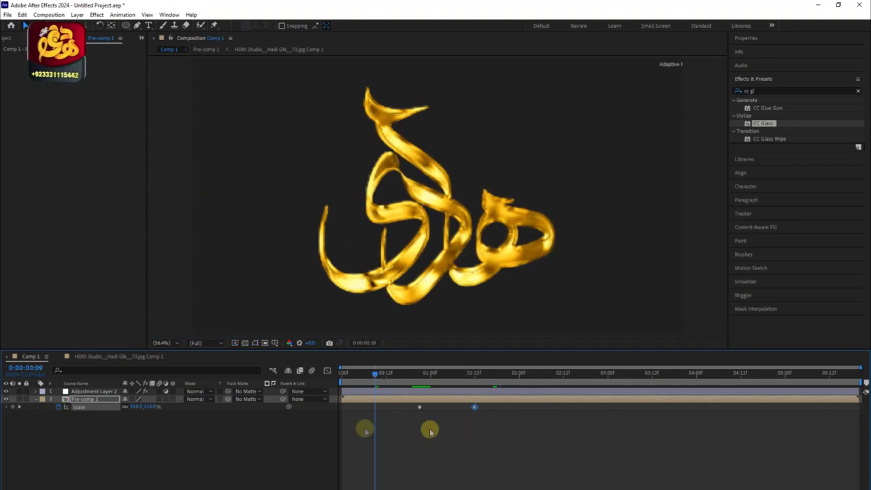
left_click_drag(239, 351, 240, 405)
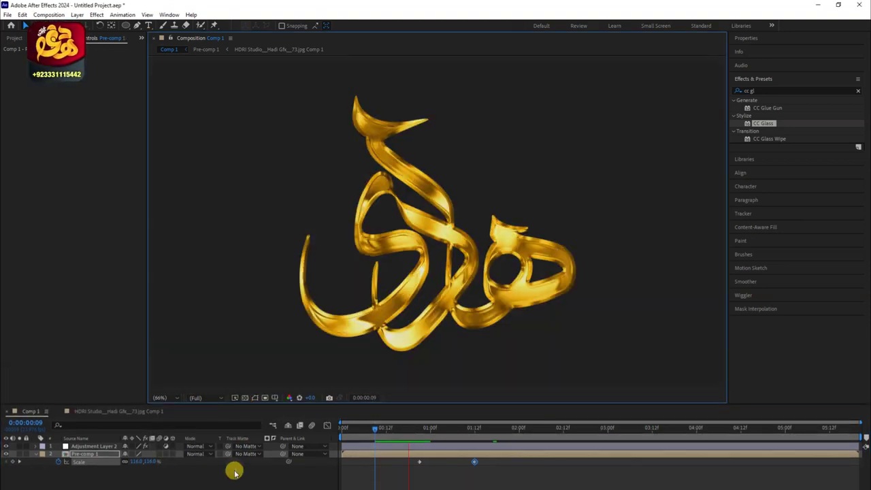
left_click_drag(424, 429, 428, 431)
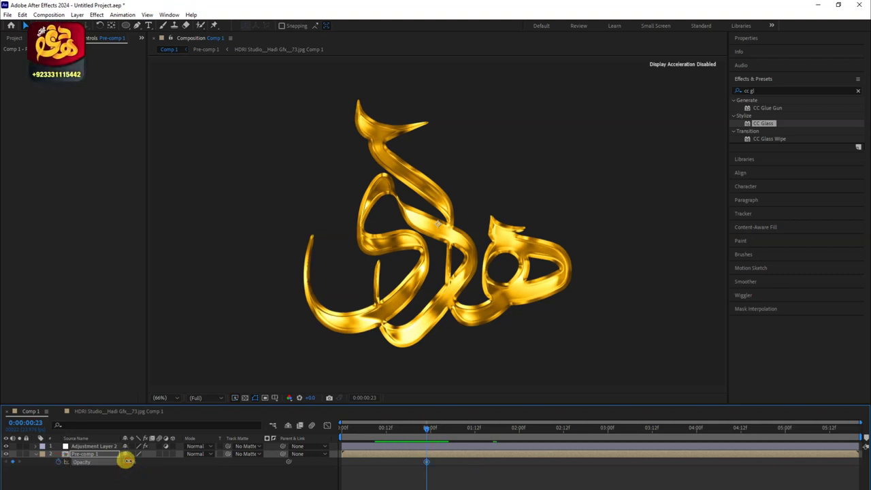
left_click(431, 461)
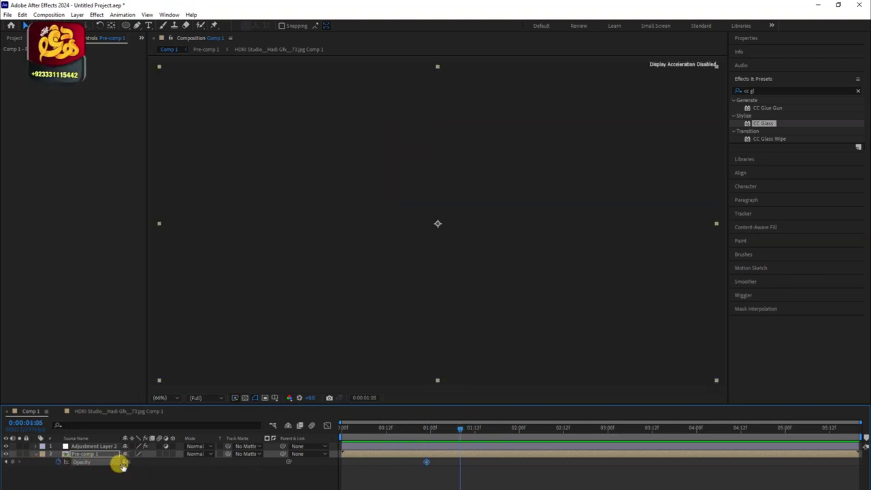
key("shift+s")
left_click(442, 459)
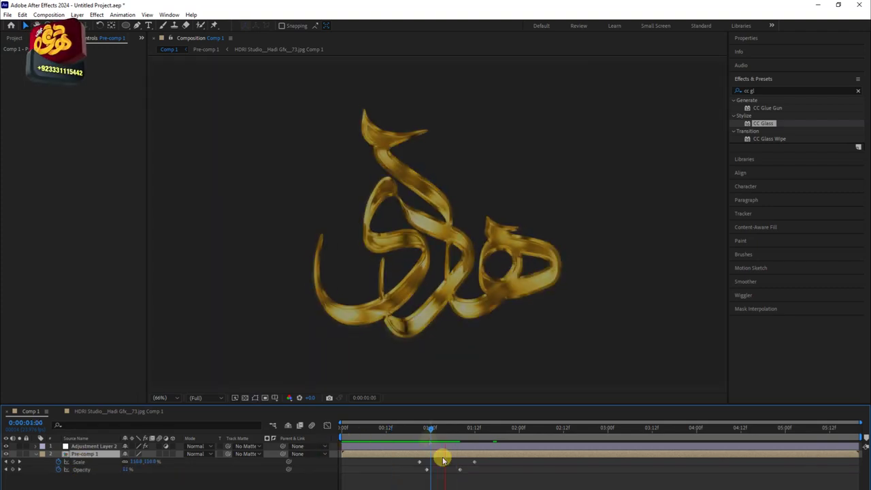
Add the orange bokeh clip im__www.hadi7.com (14).MP4 as the bottom layer
left_click(412, 429)
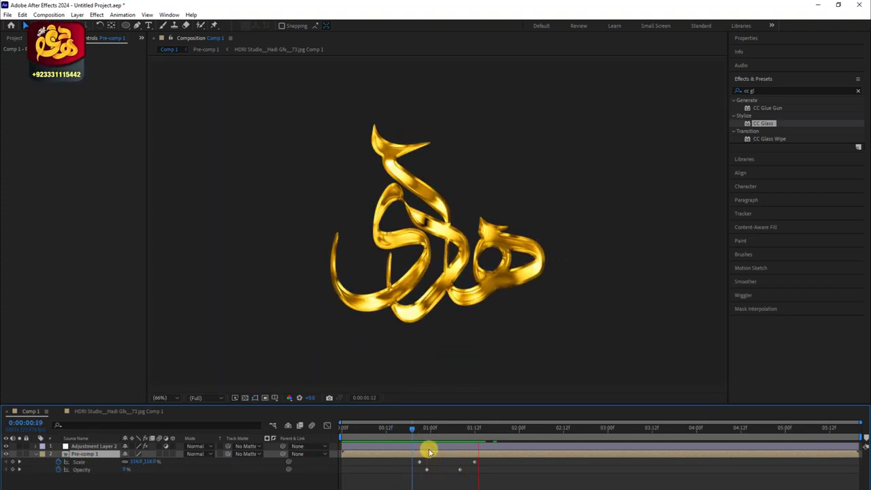
left_click(81, 477)
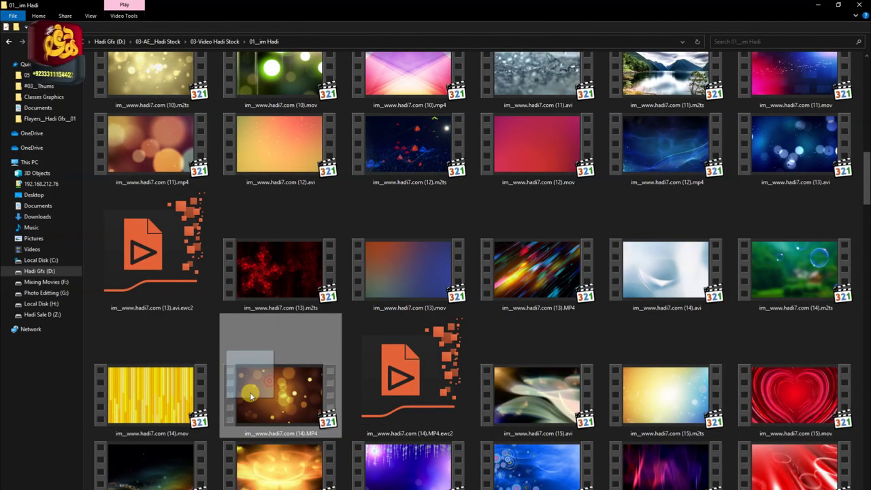
left_click_drag(250, 392, 87, 468)
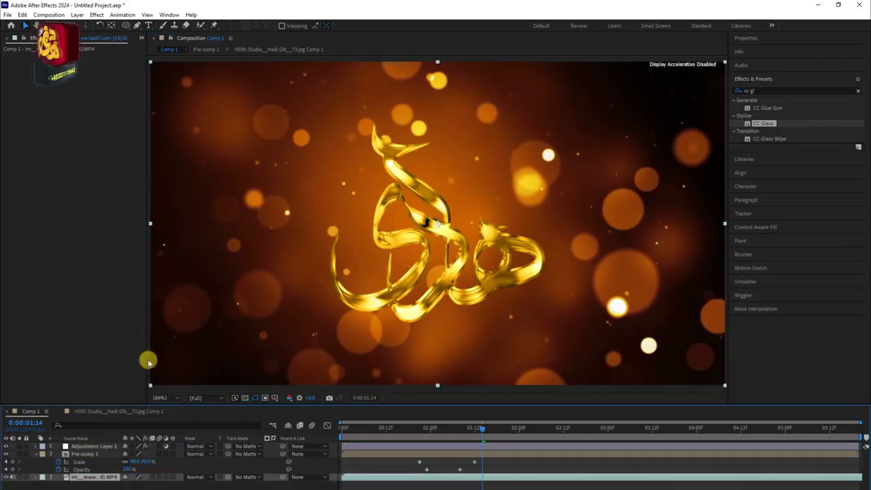
Apply Curves to the bokeh clip and bend the curve down to darken it
left_click(96, 14)
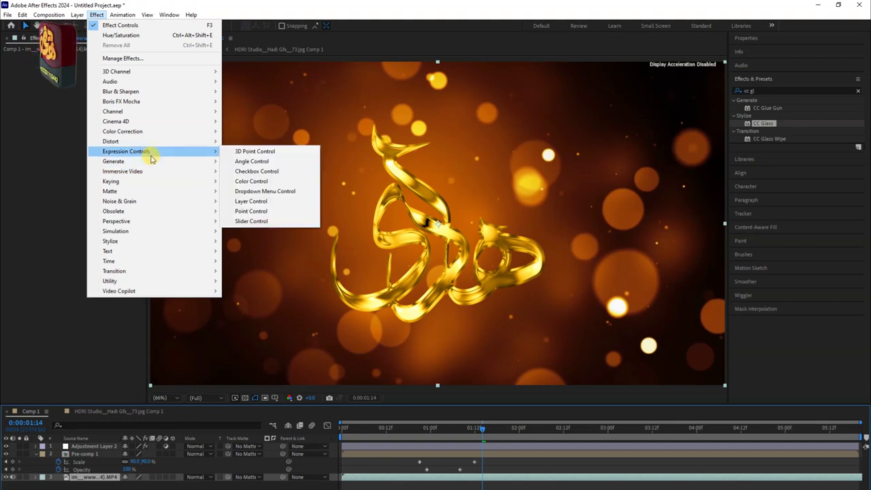
mouse_move(149, 134)
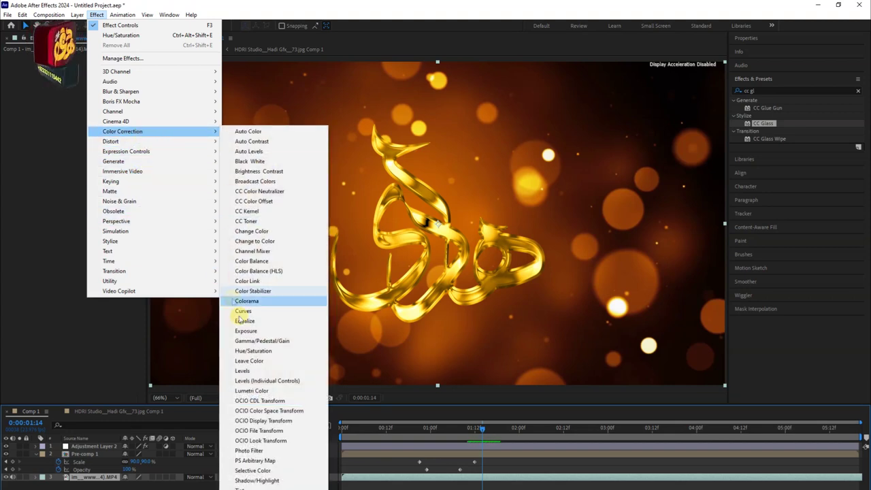
left_click(270, 309)
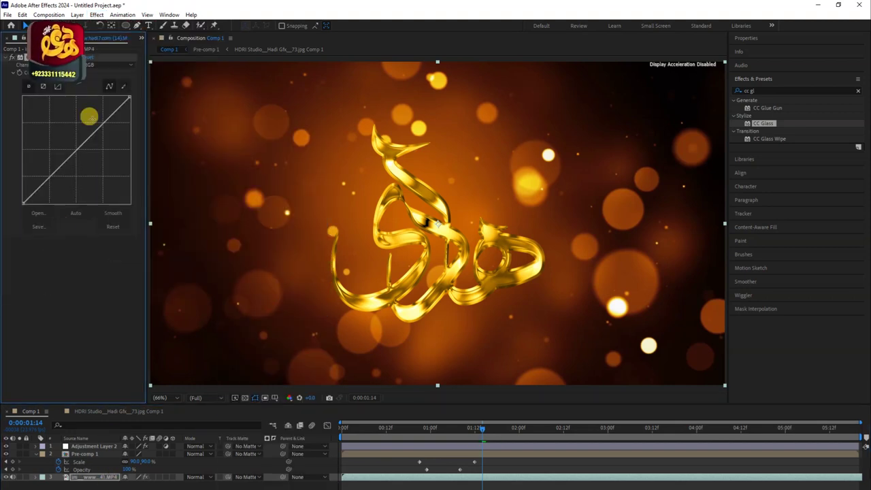
mouse_move(97, 132)
left_mouse_down()
mouse_move(86, 191)
mouse_move(66, 191)
left_mouse_up()
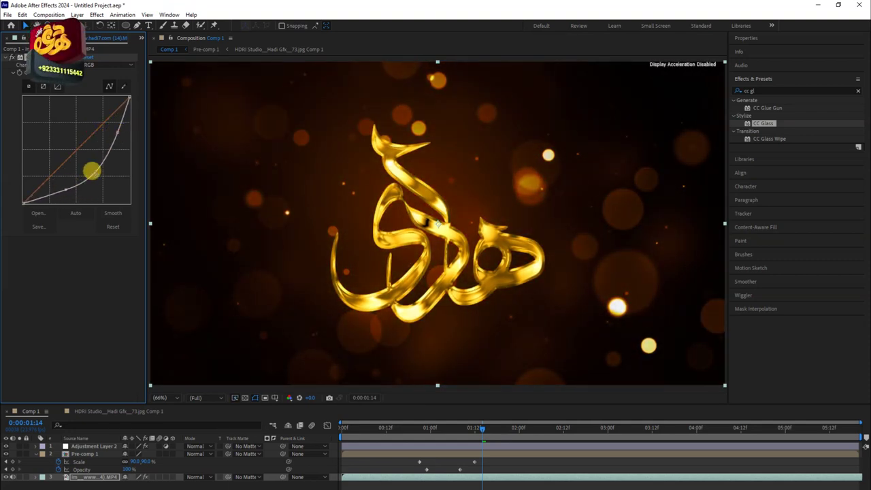
Add Hue/Saturation and set Master Hue to about -160° to turn the bokeh blue
left_click(96, 14)
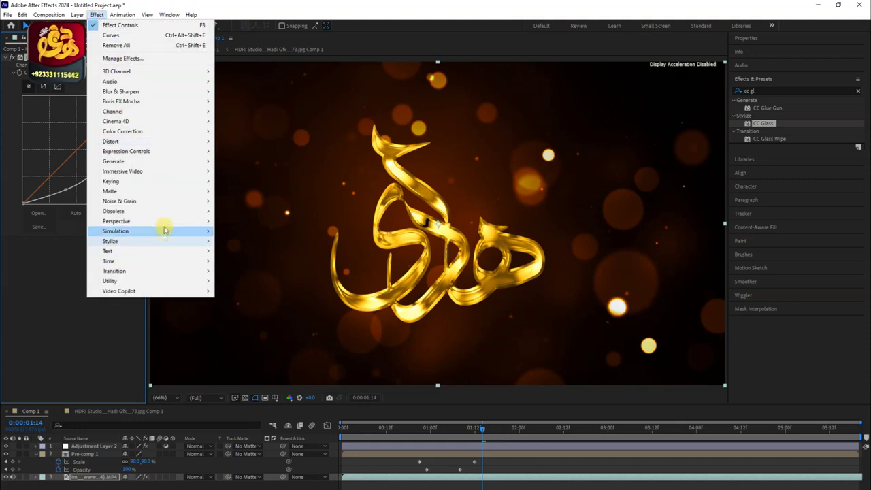
mouse_move(173, 135)
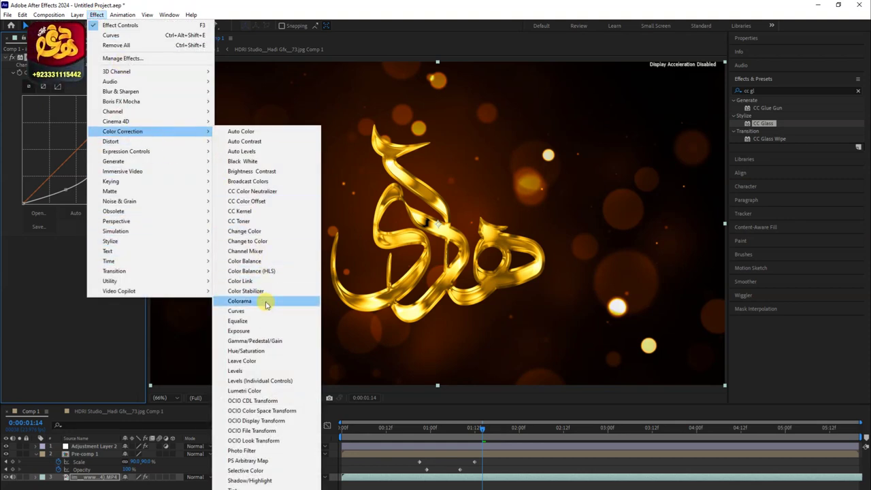
left_click(259, 344)
left_click_drag(83, 296, 89, 300)
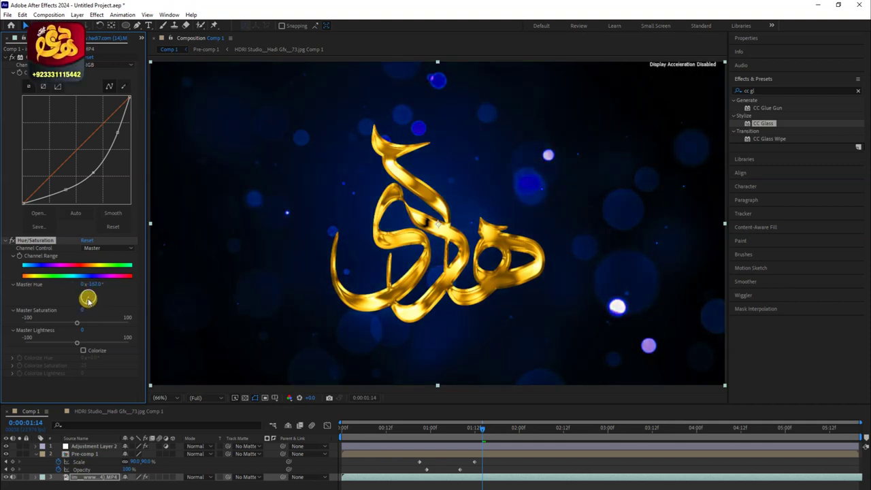
left_click(395, 443)
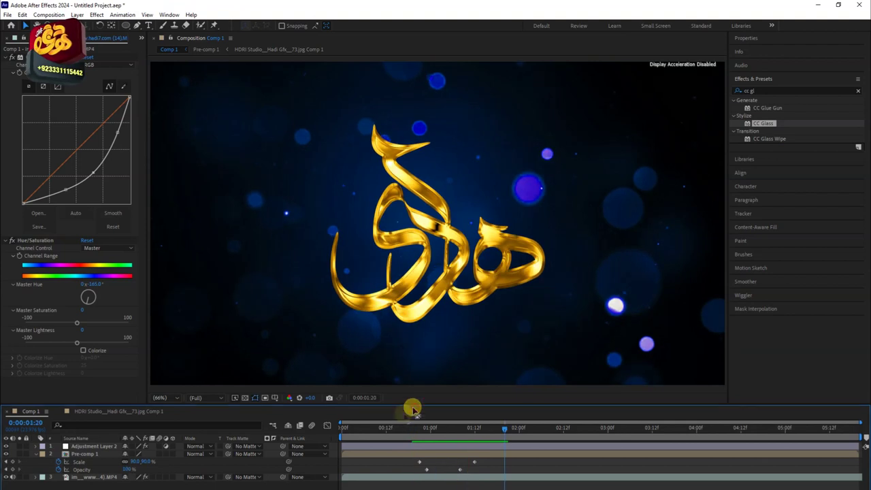
left_click_drag(441, 430, 420, 433)
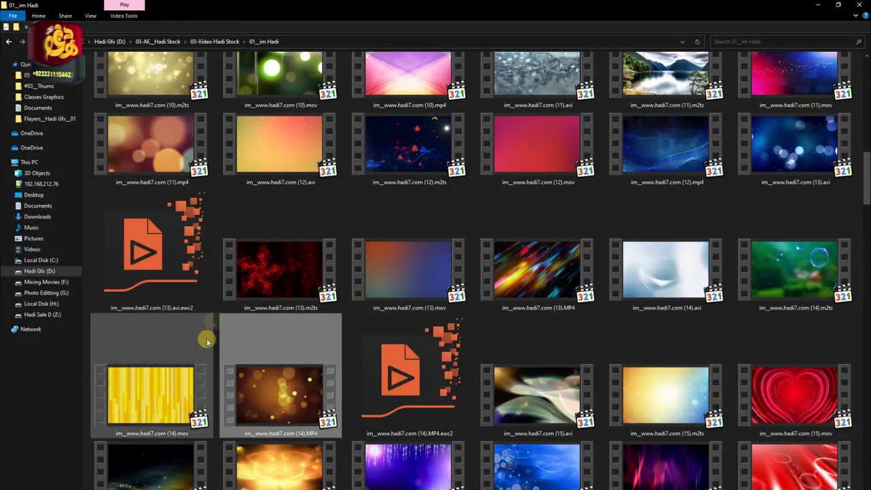
Search the 03-Video Hadi Stock folder for gold and open Golden Dust_Hadi Stock
left_click(41, 473)
type("golde")
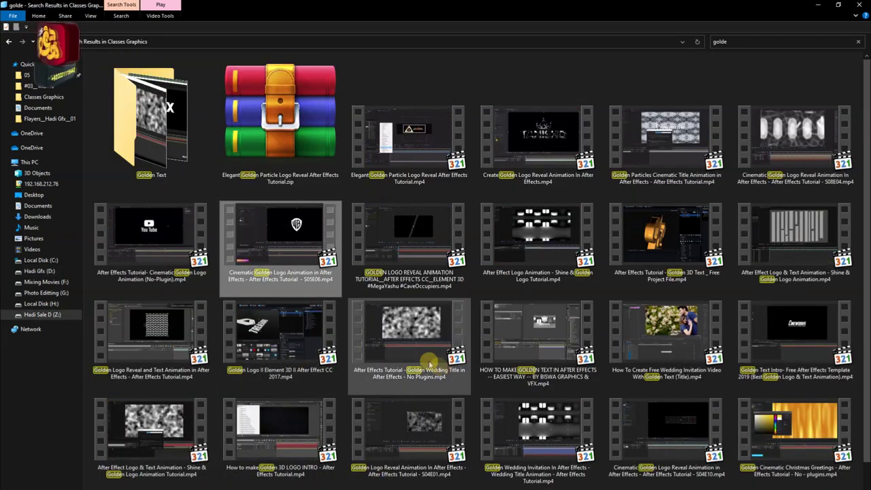
left_click(225, 476)
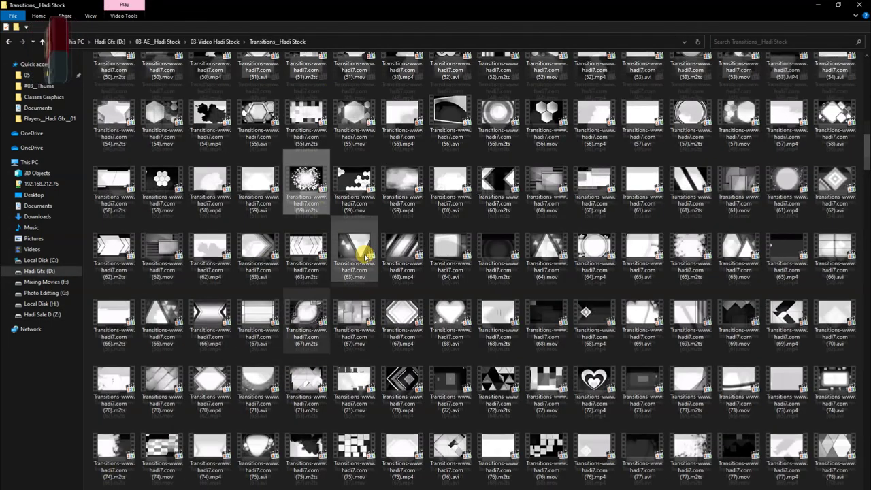
key("alt+Up")
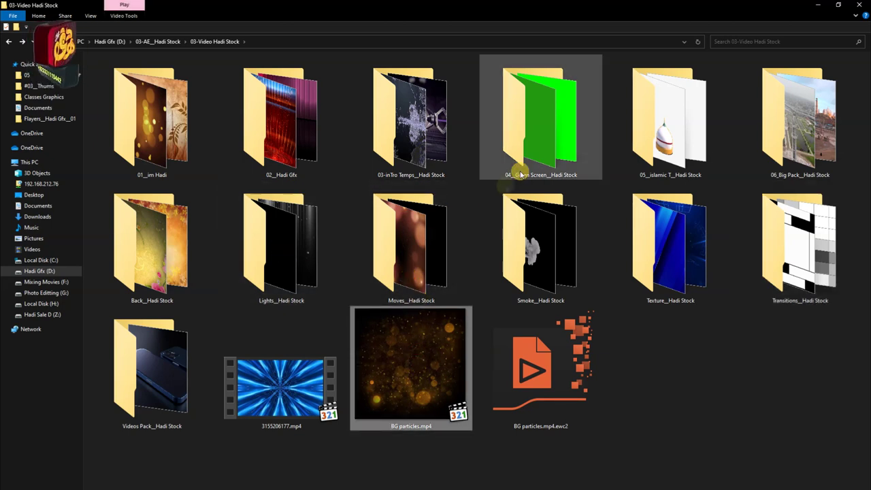
left_click(721, 41)
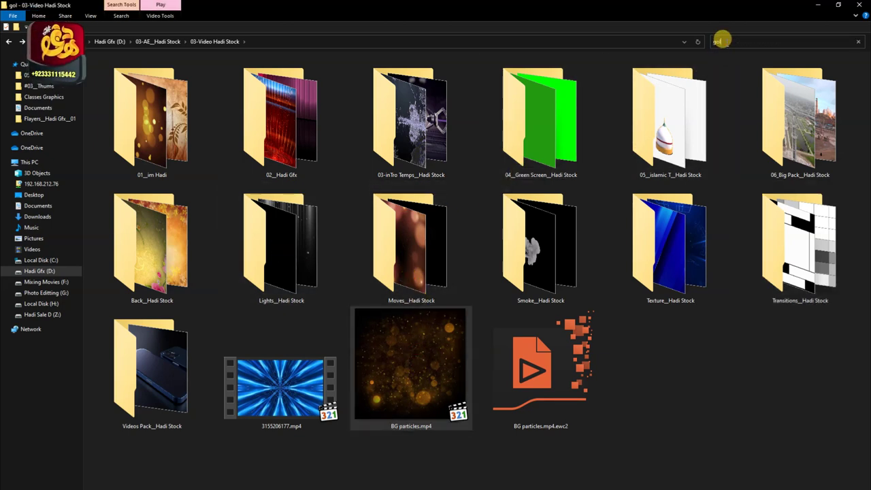
type("d")
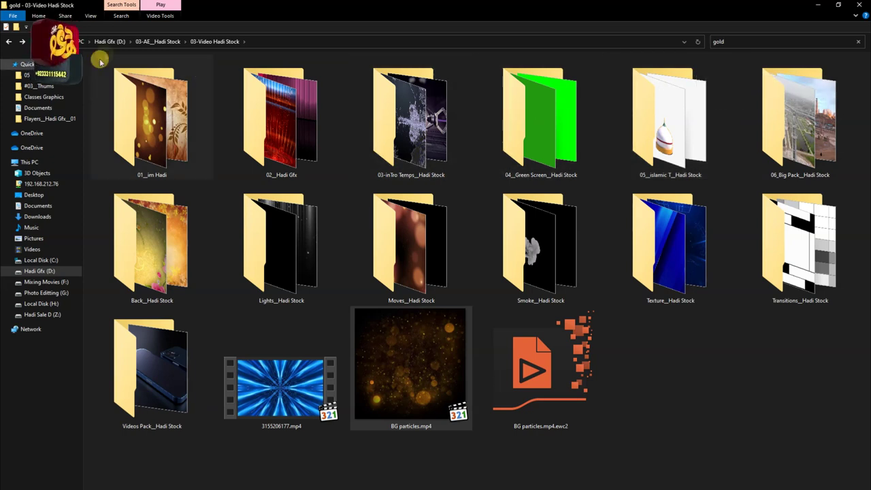
left_click(9, 45)
left_click(797, 39)
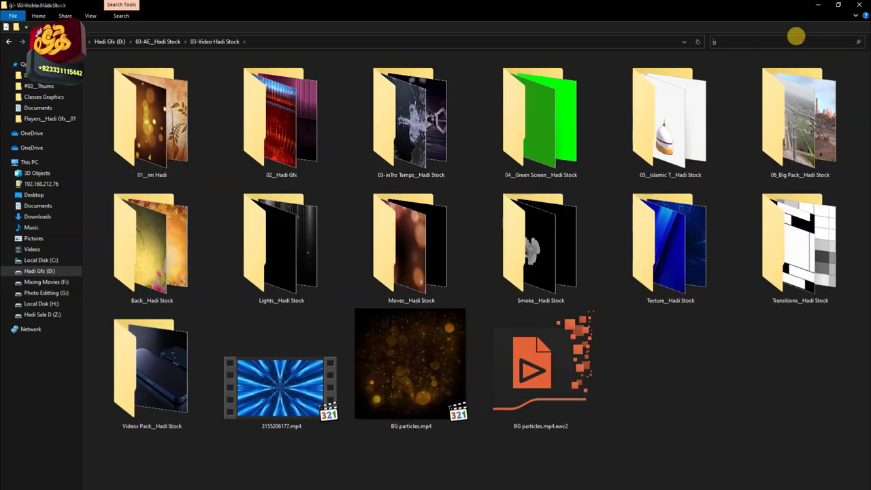
type("d")
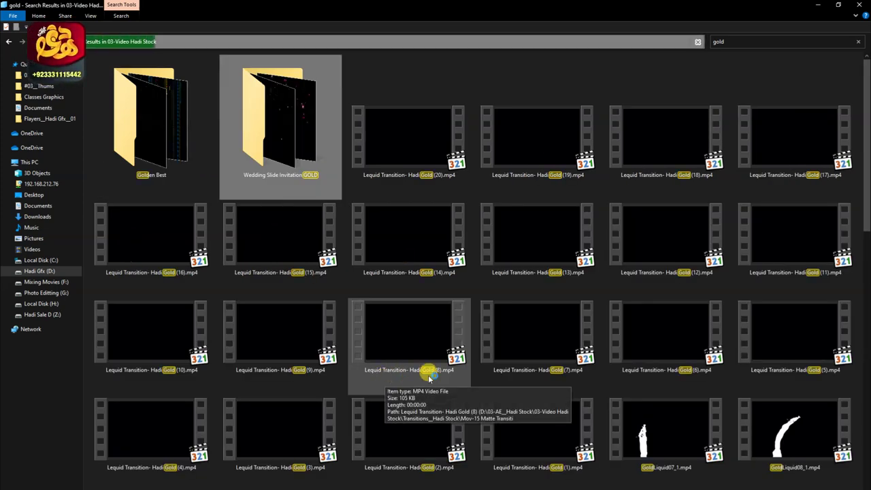
scroll(428, 375, "down", 5)
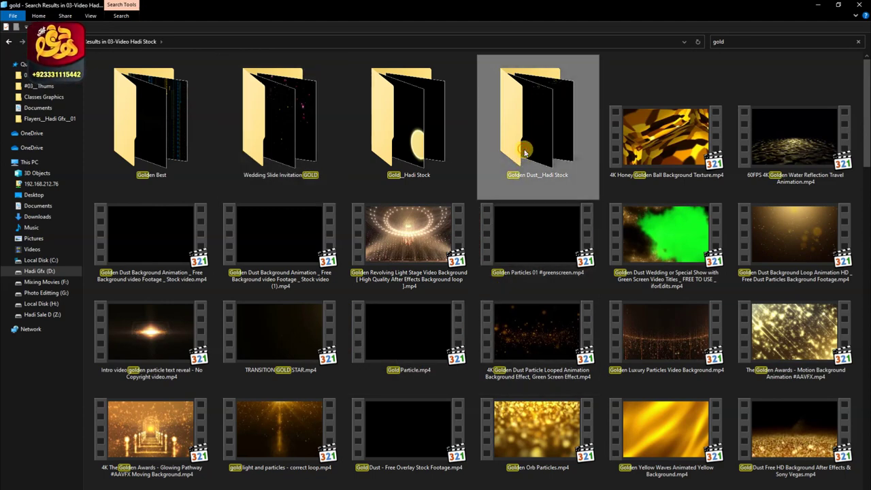
double_click(521, 148)
Preview golden dust clips, including Golden Dust Background Animation, then return to After Effects
double_click(174, 115)
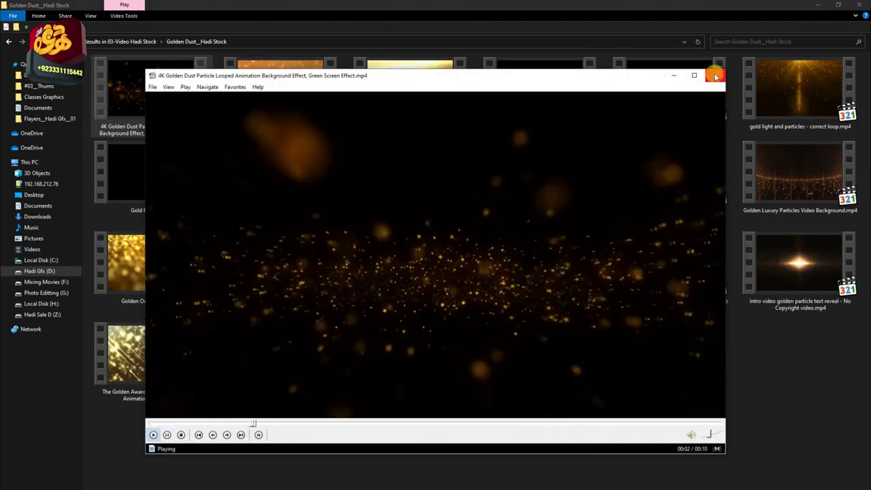
left_click(715, 77)
double_click(295, 179)
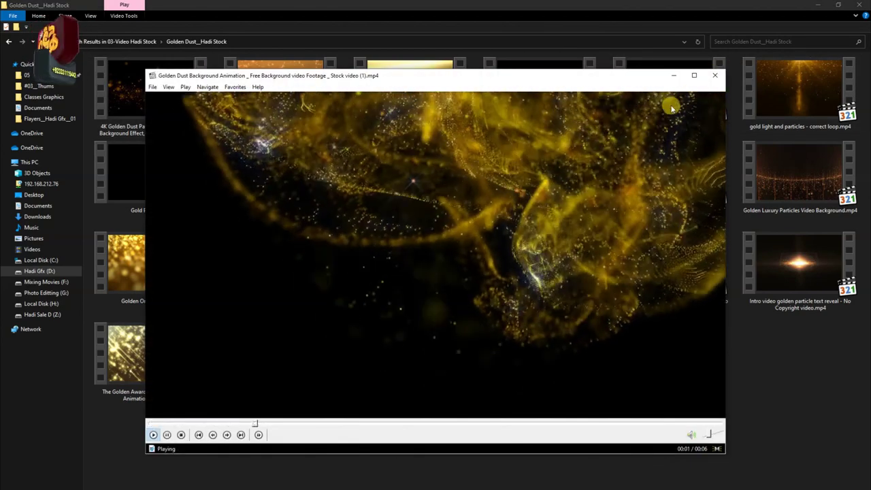
left_click(714, 74)
left_click(428, 188)
double_click(428, 188)
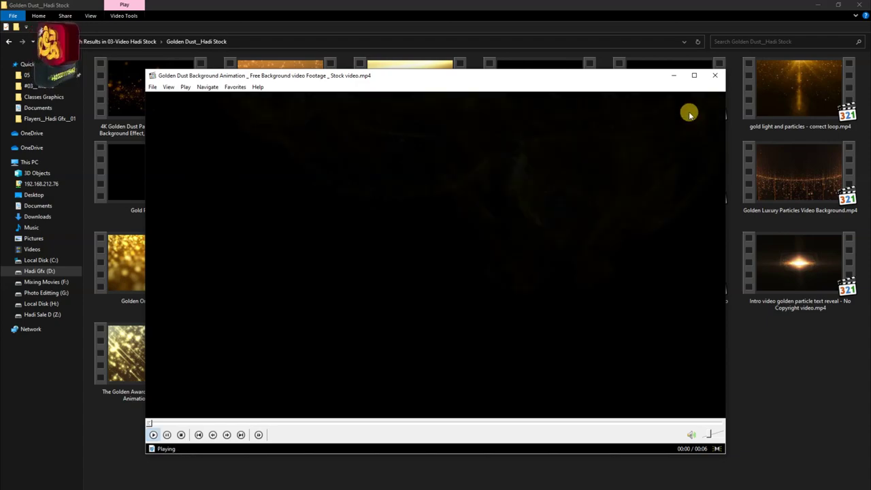
left_click(714, 75)
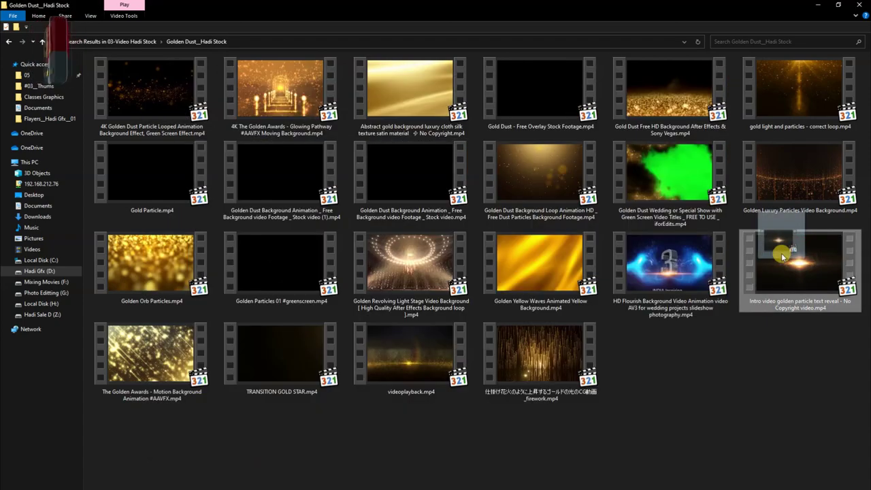
key("alt+Tab")
key("alt+Tab")
key("Tab")
key("Tab")
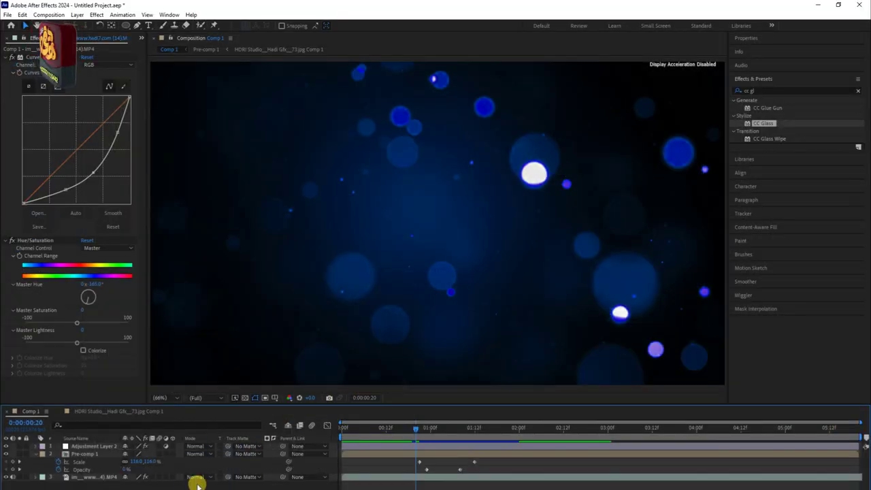
Add Intro video.mp4 on top, scale it to 326% and set its mode to Screen
left_click_drag(198, 484, 189, 478)
mouse_move(150, 454)
left_mouse_down()
mouse_move(238, 445)
mouse_move(220, 447)
left_mouse_up()
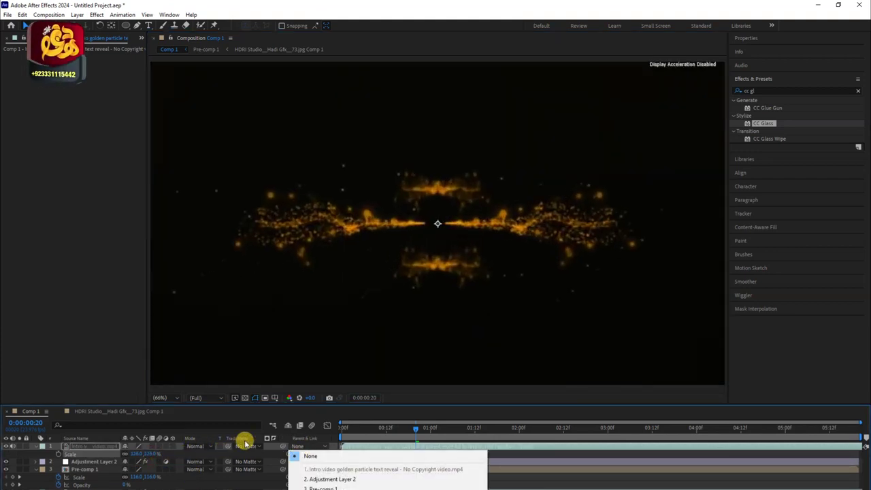
left_click(202, 447)
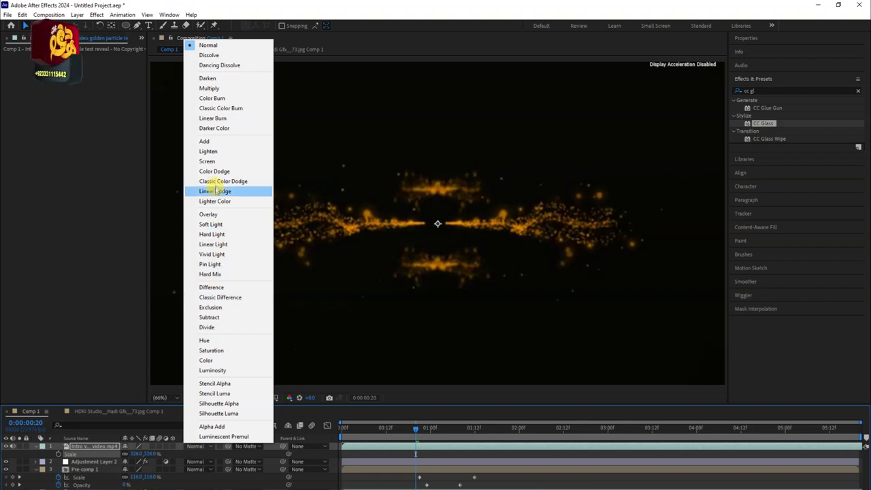
left_click(207, 162)
Scrub the reveal and shrink the logo at its 0:00:01:08 scale keyframe
left_click_drag(417, 432, 438, 434)
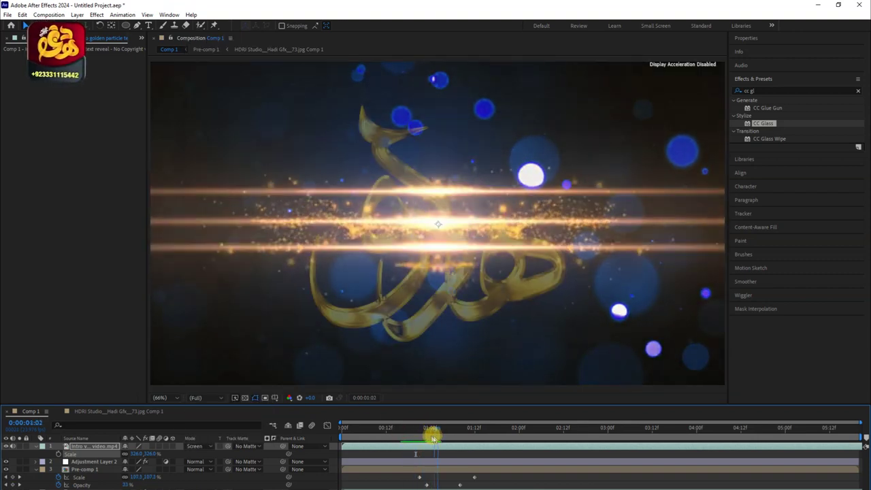
left_click_drag(439, 433, 425, 439)
left_click_drag(423, 439, 427, 439)
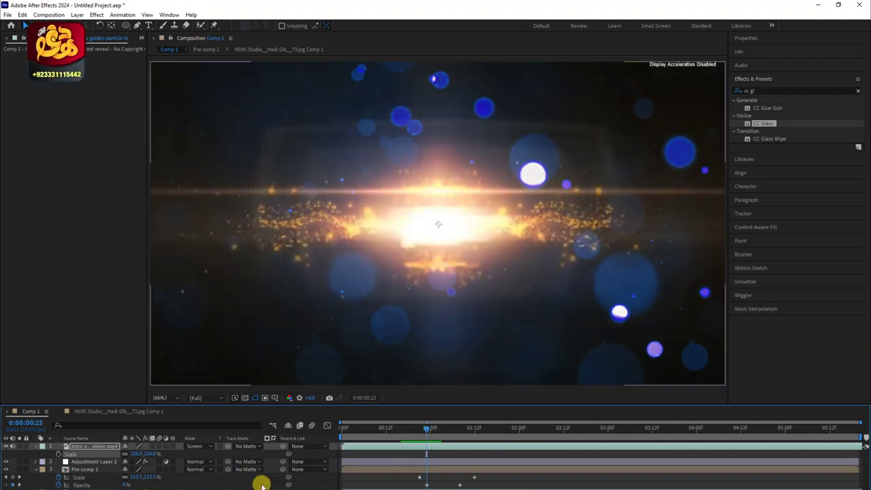
left_click(144, 476)
key("k")
left_click_drag(146, 478, 146, 478)
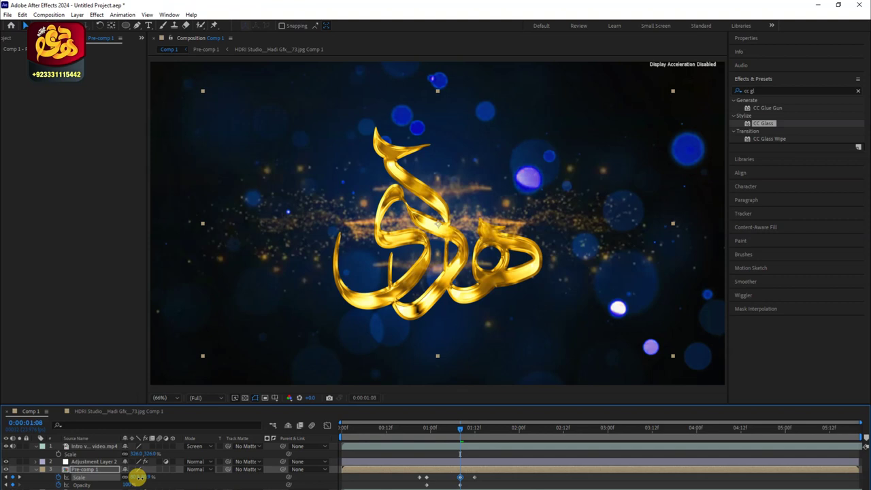
left_click_drag(423, 439, 419, 437)
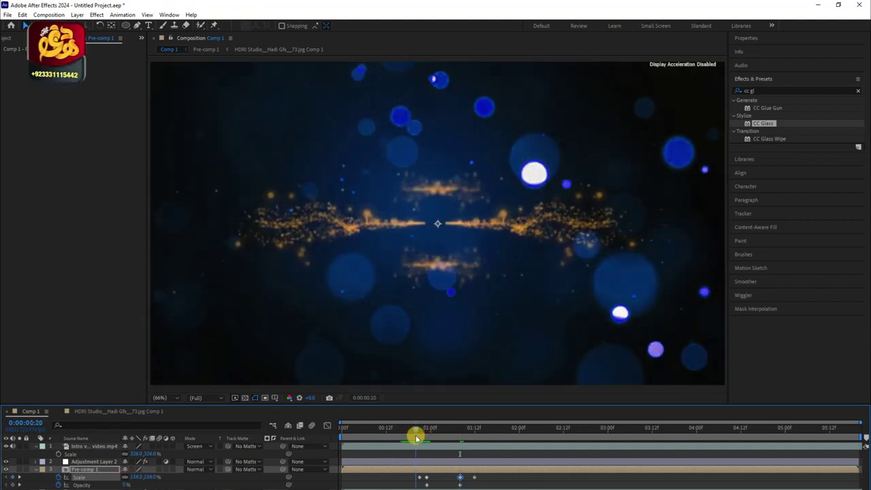
left_click(84, 446)
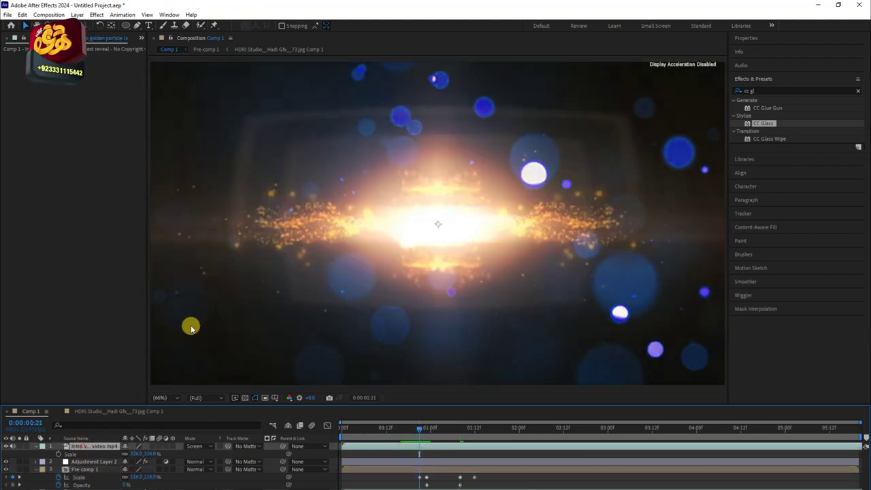
Add Hue/Saturation to the particle video with Master Hue about -179° to turn it blue
left_click(96, 14)
mouse_move(136, 131)
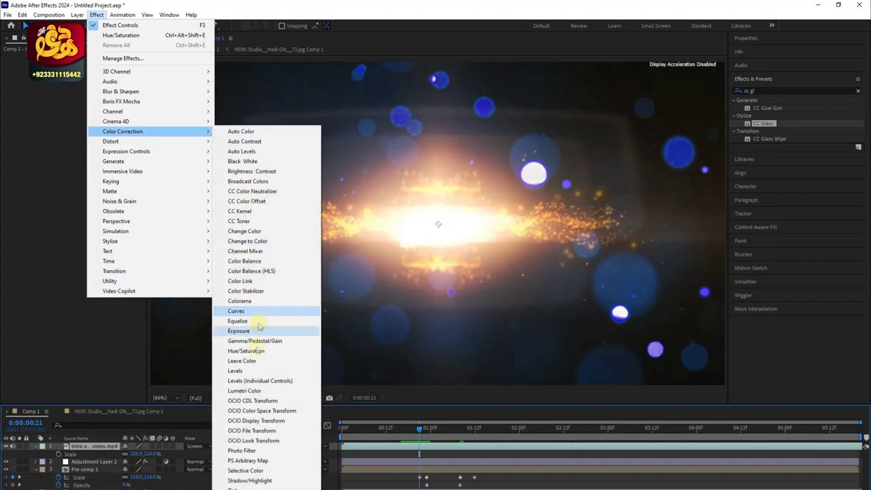
left_click(248, 350)
left_click_drag(81, 115, 89, 126)
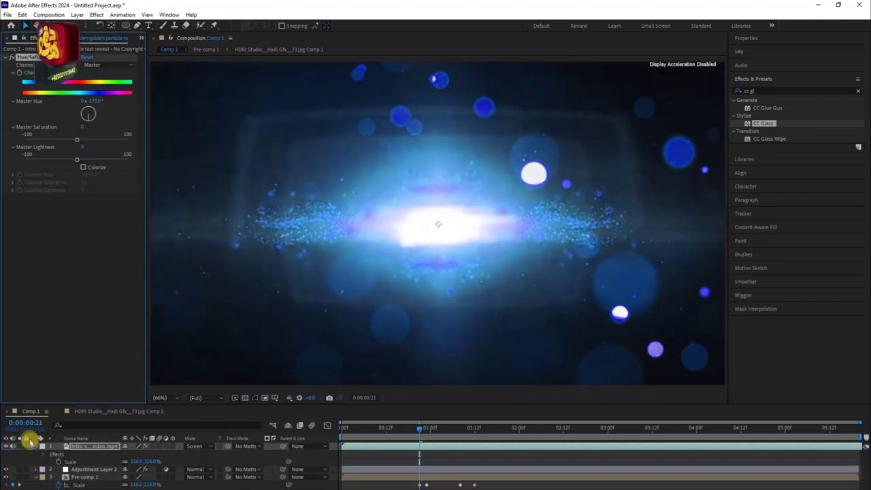
left_click(34, 445)
Show the particle layer's Scale and review the burst around 0:00:00:18
mouse_move(418, 429)
left_mouse_down()
mouse_move(408, 428)
mouse_move(442, 446)
left_mouse_up()
left_click(427, 448)
key("s")
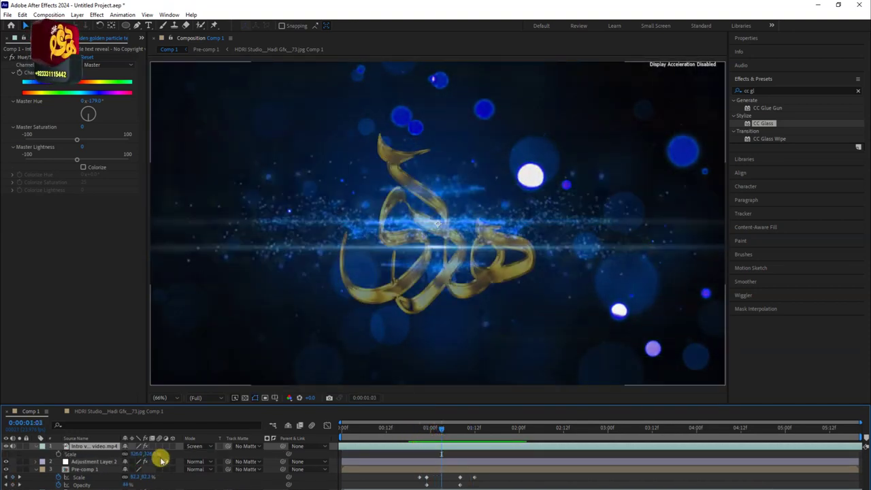
left_click(408, 428)
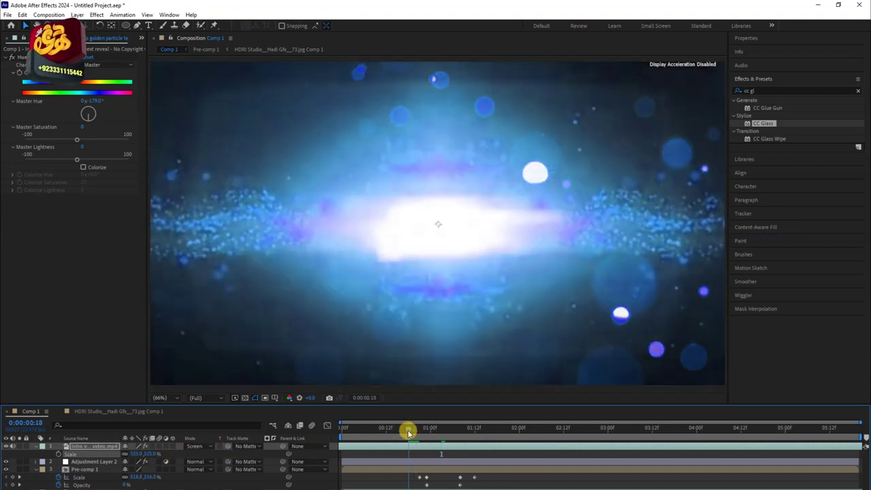
mouse_move(408, 432)
left_mouse_down()
mouse_move(485, 436)
mouse_move(32, 453)
left_mouse_up()
left_click(467, 470)
Select all four layers and choose Pre-compose
left_click(35, 445)
left_click(35, 461)
left_click(96, 469)
left_click(93, 447, "shift")
right_click(96, 447)
left_click(135, 388)
Confirm nesting into Pre-comp 2, check frames through 0:00:02:17, play it back and open Pre-comp 2
key("Return")
mouse_move(371, 429)
left_mouse_down()
mouse_move(469, 439)
mouse_move(322, 447)
left_mouse_up()
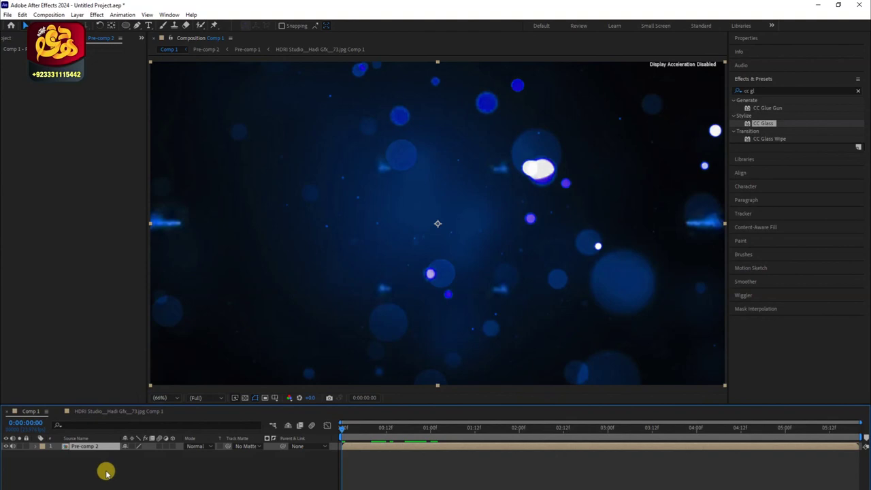
left_click_drag(534, 441, 582, 441)
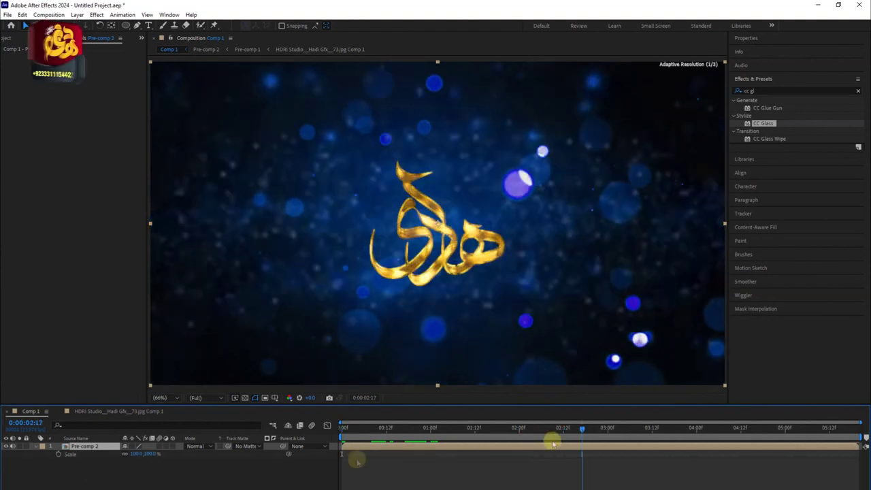
left_click_drag(384, 436, 221, 454)
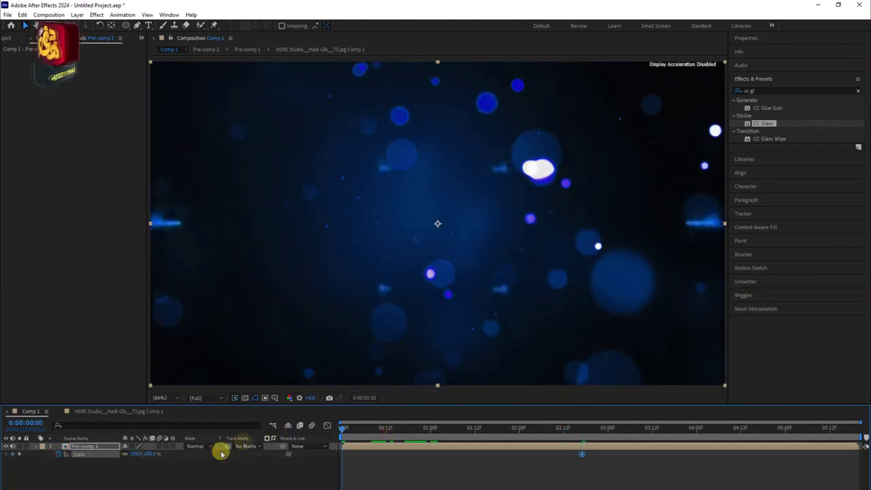
key("space")
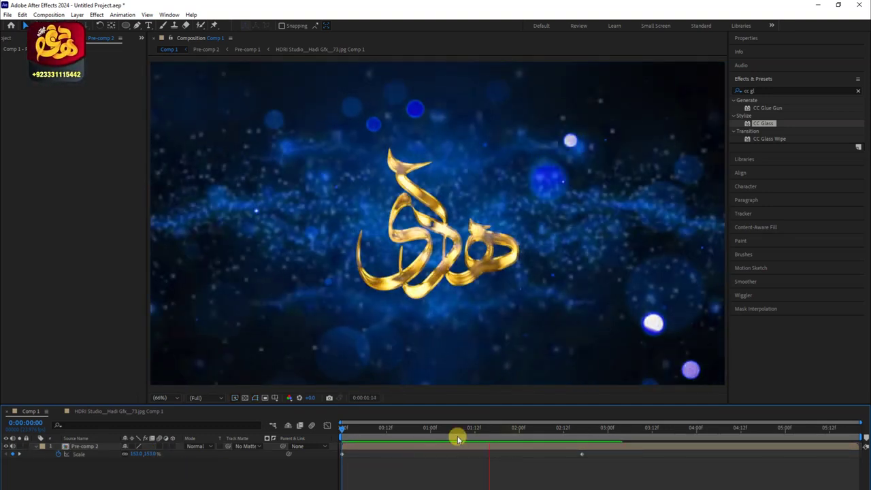
double_click(84, 445)
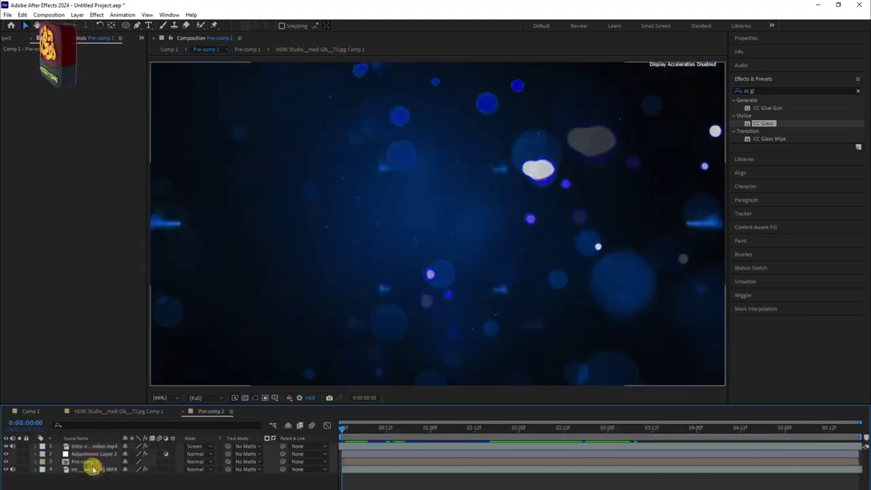
Add Gaussian Blur to the bokeh background with a heavy blurriness of about 186
left_click(97, 14)
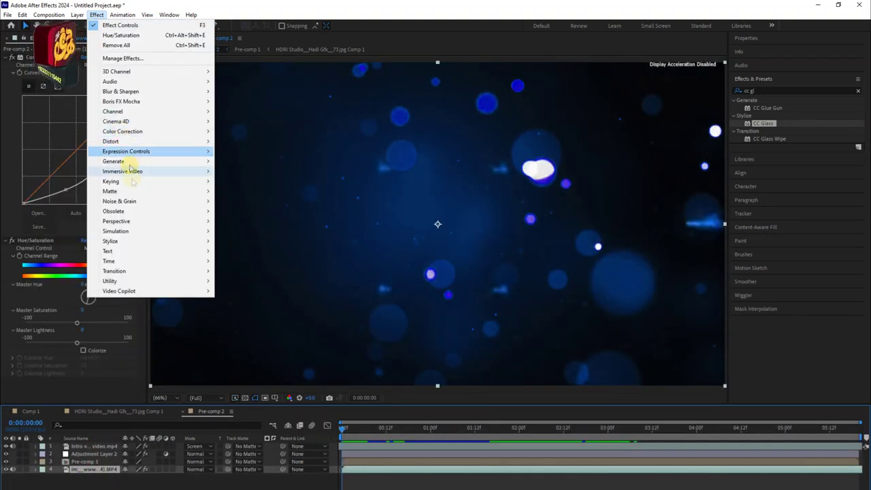
mouse_move(128, 100)
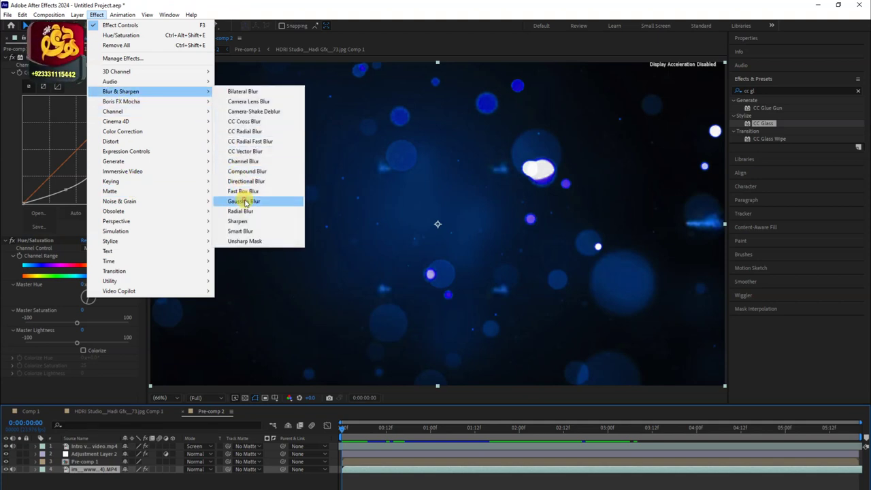
left_click(244, 201)
left_click_drag(80, 383, 105, 387)
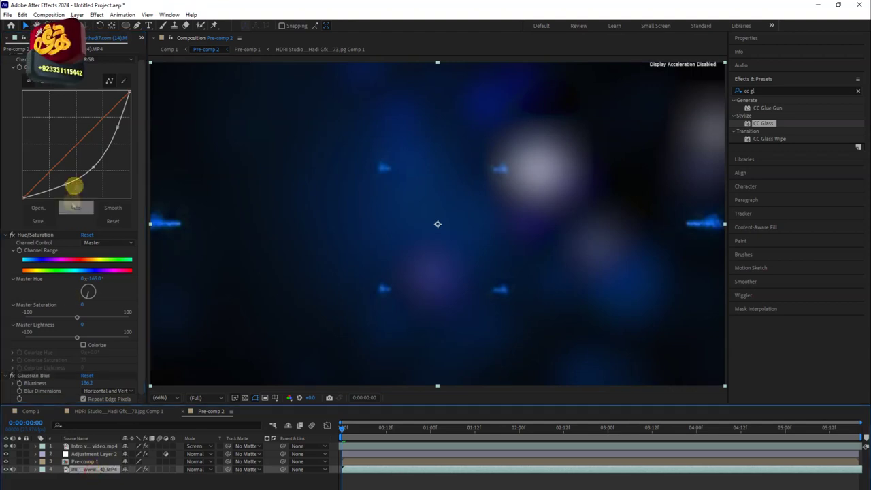
Darken the background's Curves and shift its Master Hue to red-orange, then play back Comp 1
left_click_drag(63, 182, 67, 188)
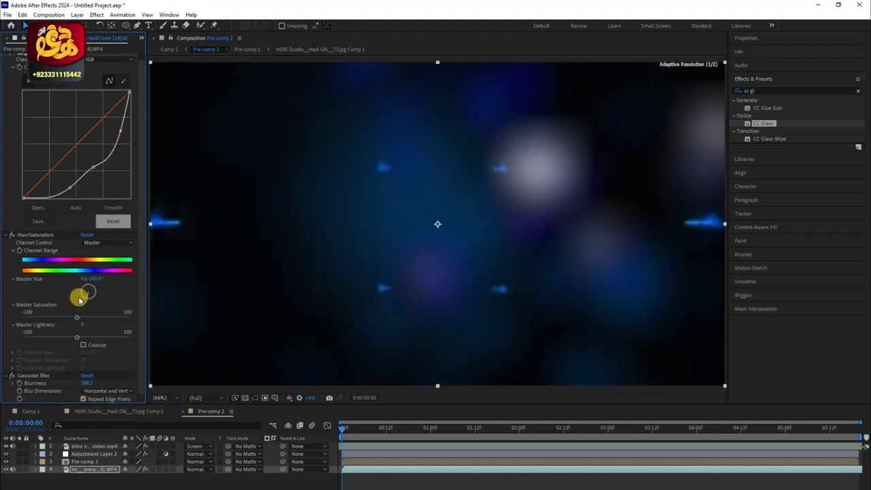
left_click_drag(84, 293, 94, 289)
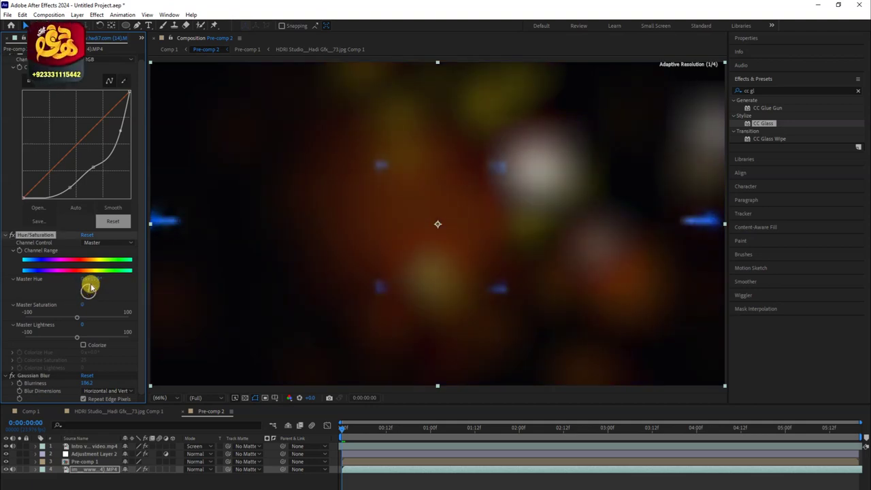
left_click_drag(95, 171, 99, 174)
left_click(62, 207)
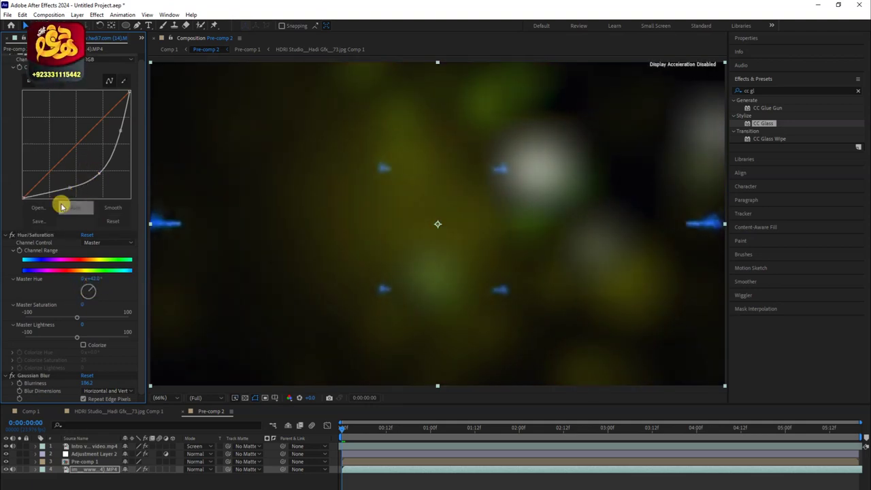
left_click(71, 192)
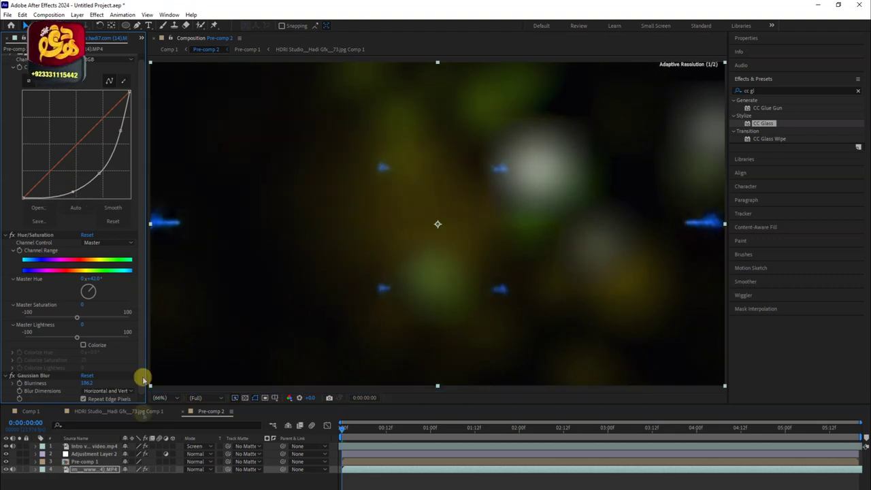
left_click_drag(90, 288, 90, 289)
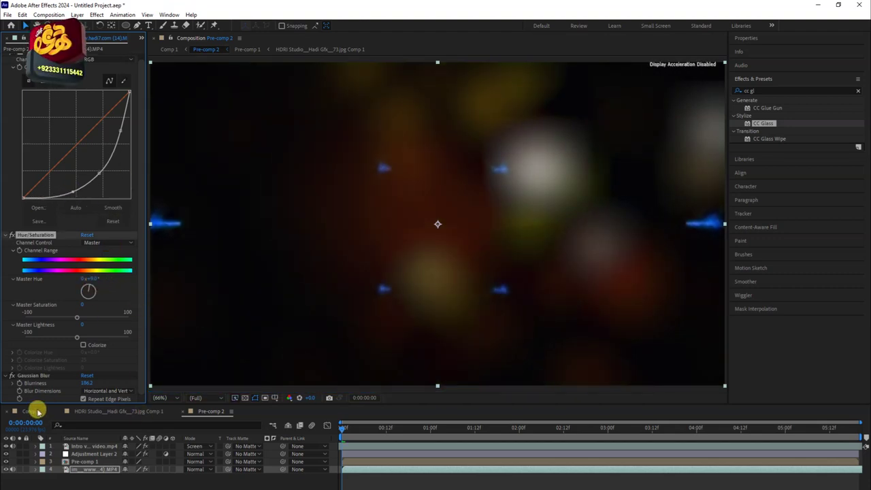
left_click(31, 410)
key("space")
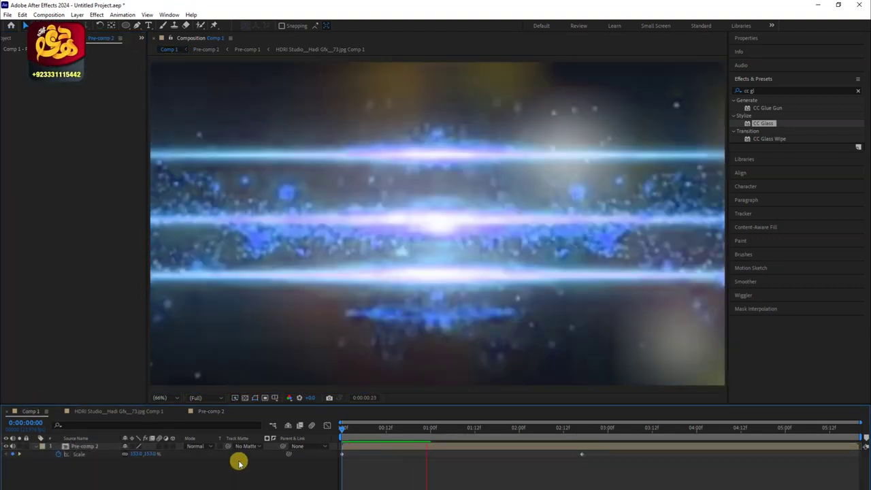
In Pre-comp 2, set the particle video's Master Hue to -70° so it glows magenta
left_click(157, 412)
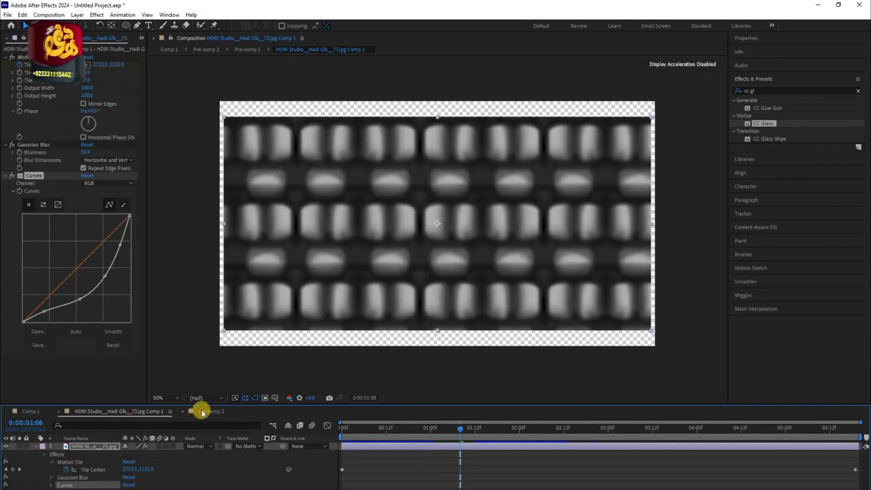
left_click(202, 411)
left_click(95, 445)
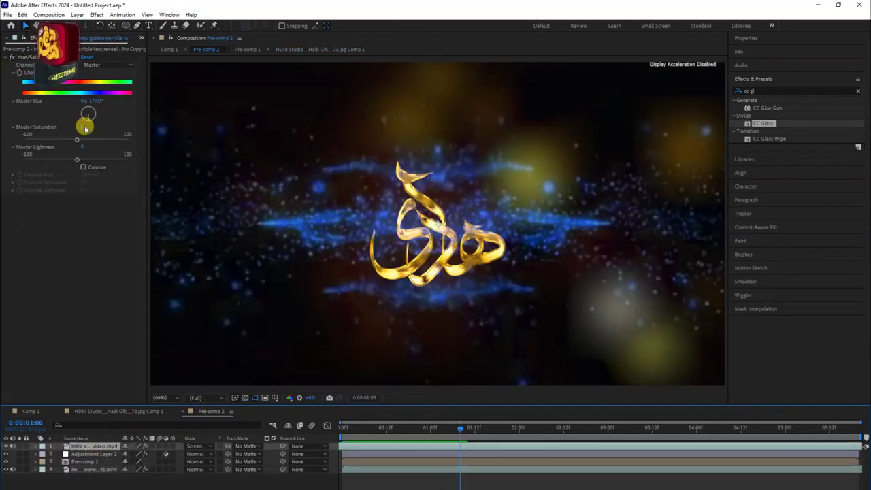
left_click_drag(85, 127, 79, 117)
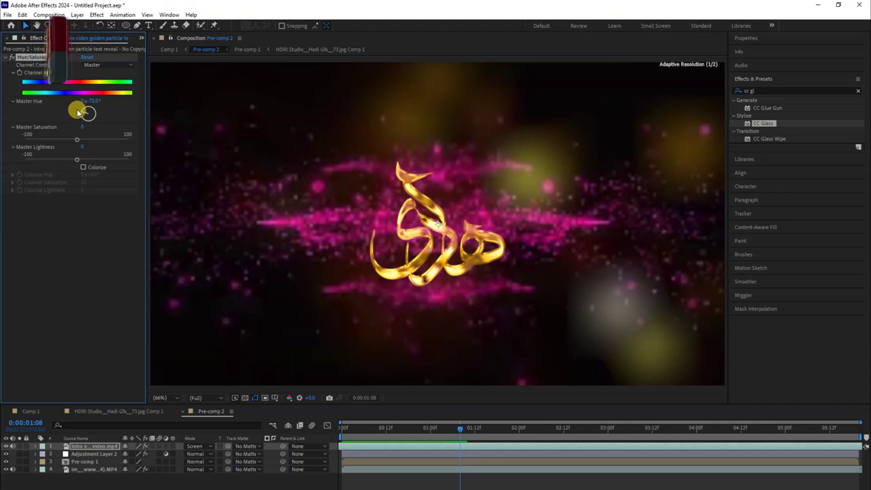
Back in Comp 1, scrub later frames and go to 0:00:03:21 for a new scale keyframe
left_click(30, 410)
left_click_drag(460, 429, 685, 430)
left_click(544, 448)
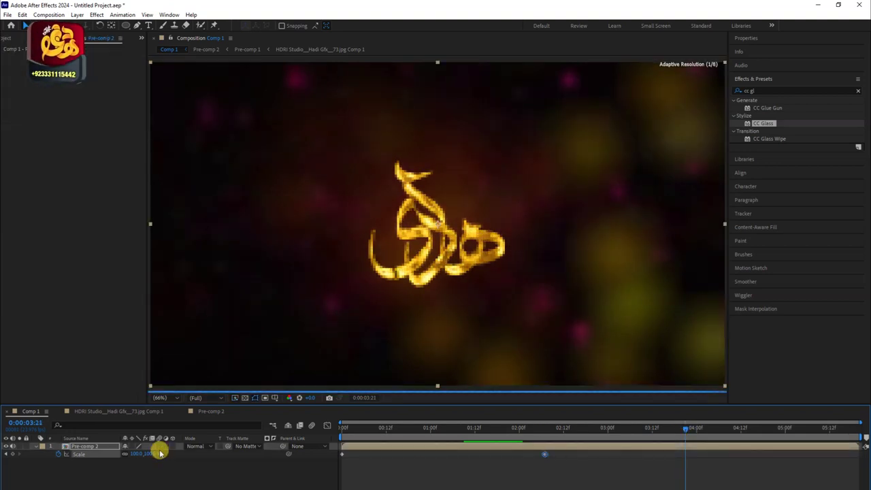